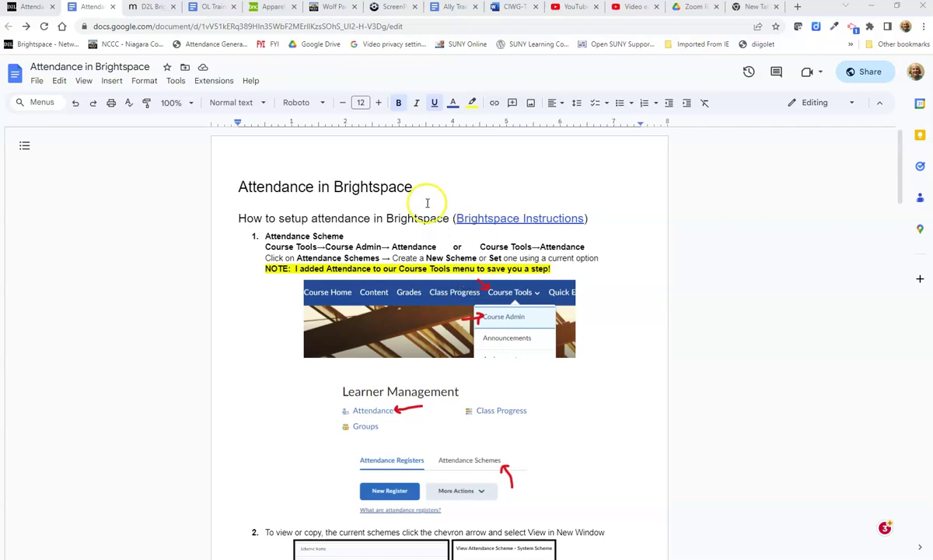
# - Scroll the Attendance in Brightspace guide down to the Bulk Date Tool link and QR code
pyautogui.scroll(-2, 366, 319)
pyautogui.scroll(-8, 399, 321)
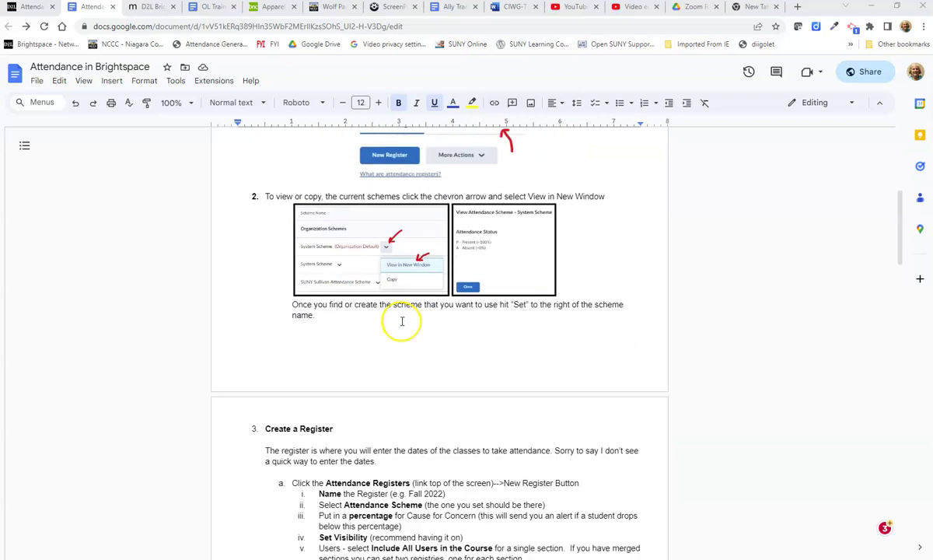
pyautogui.scroll(-2, 403, 321)
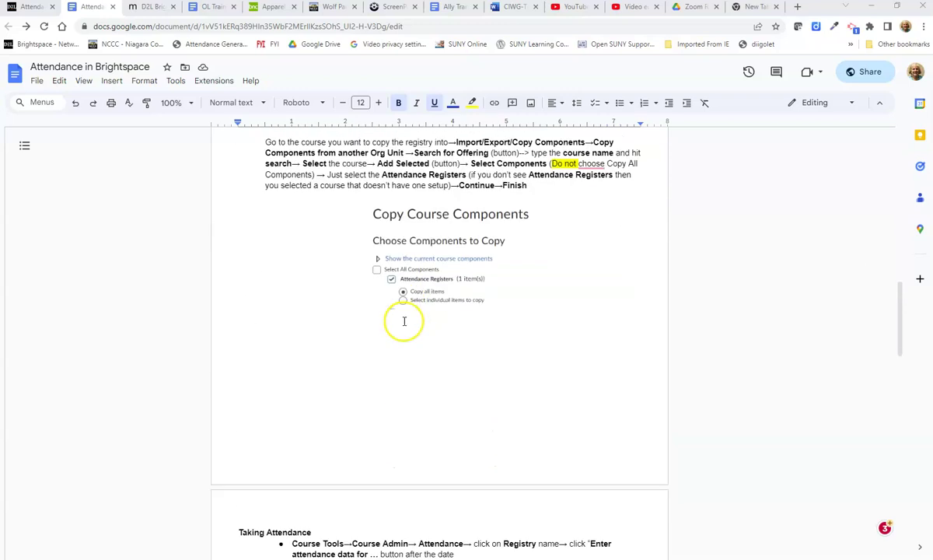
pyautogui.scroll(-3, 404, 321)
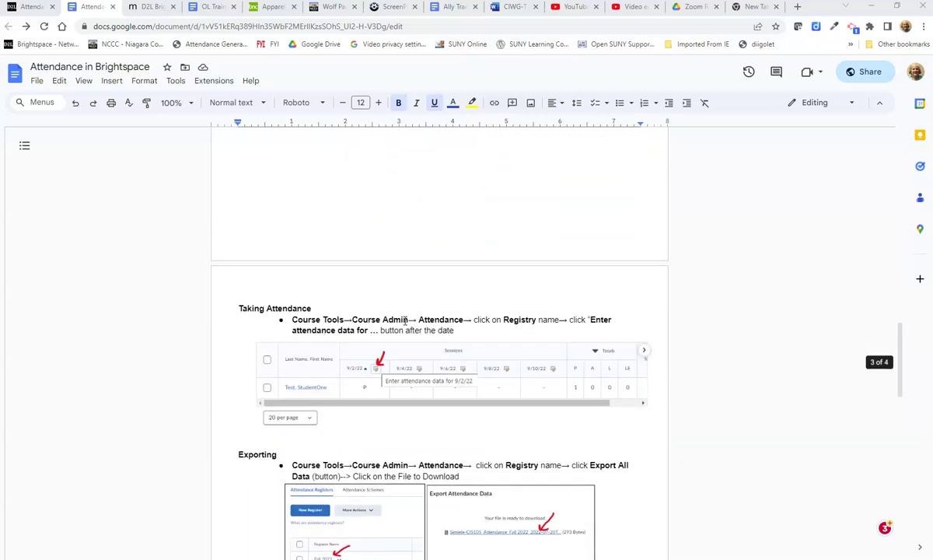
pyautogui.scroll(3, 405, 319)
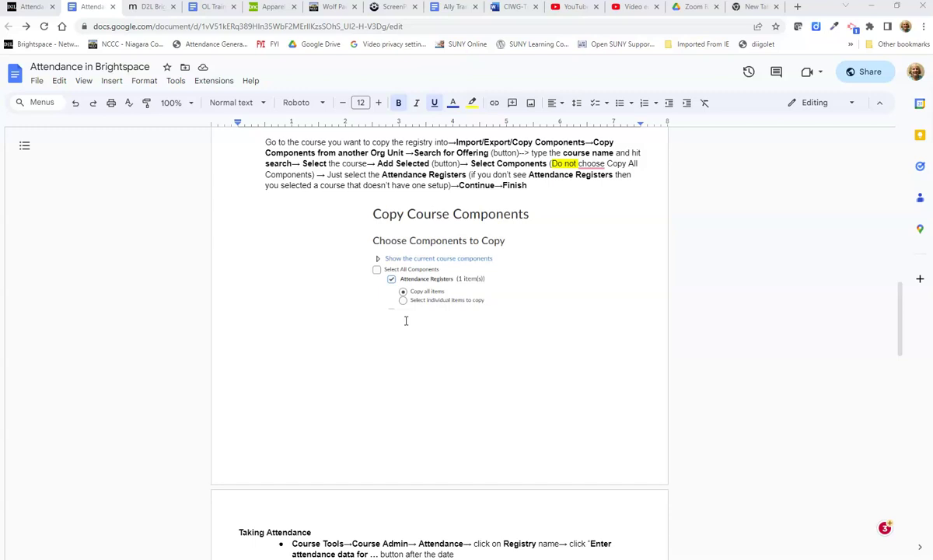
pyautogui.click(423, 323)
pyautogui.scroll(-7, 428, 328)
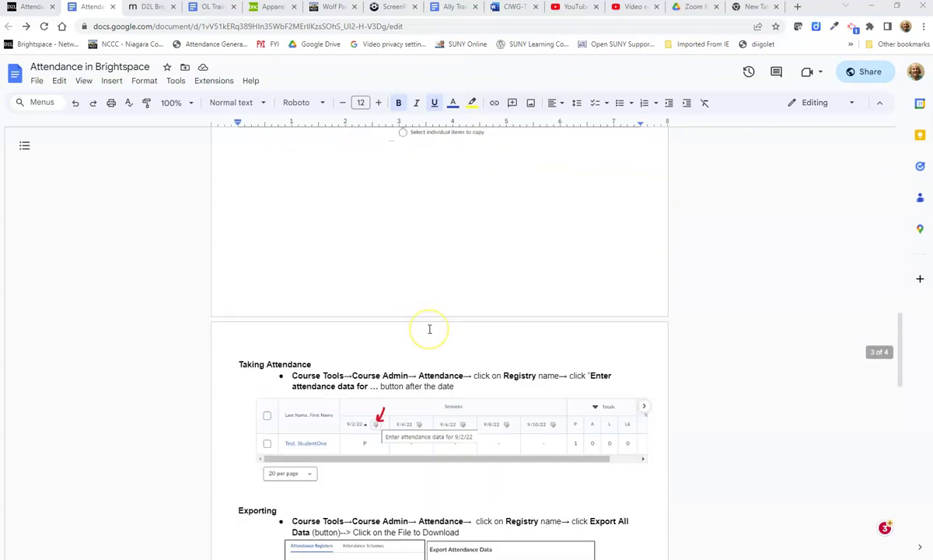
pyautogui.scroll(-4, 428, 328)
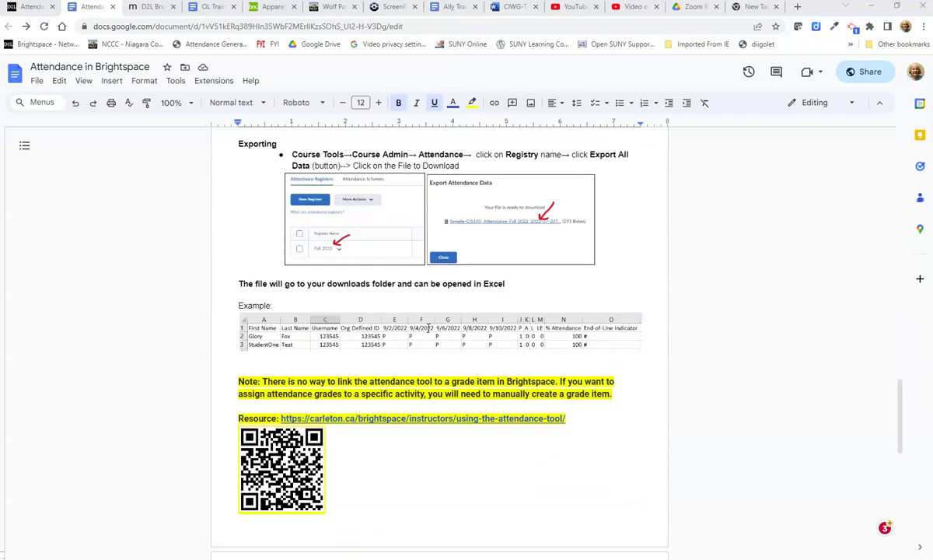
pyautogui.scroll(-2, 427, 328)
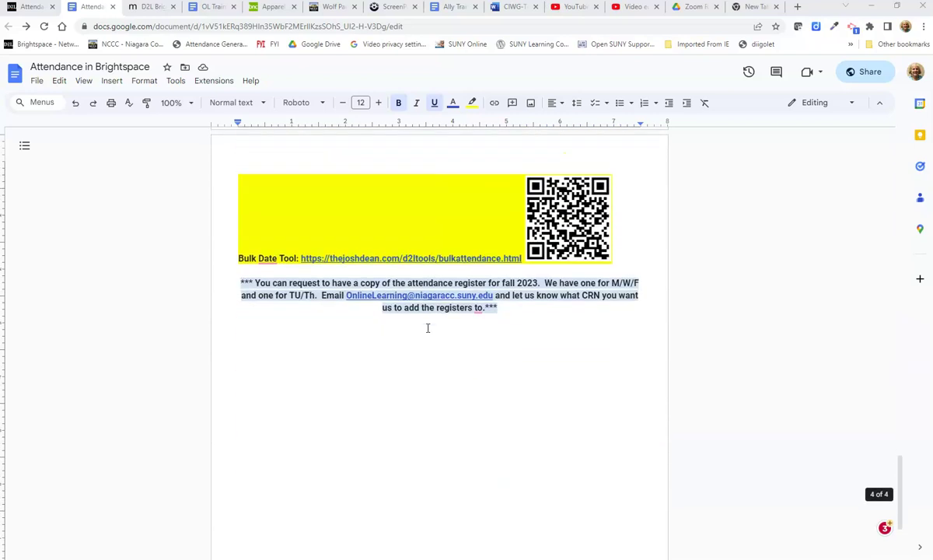
pyautogui.click(437, 326)
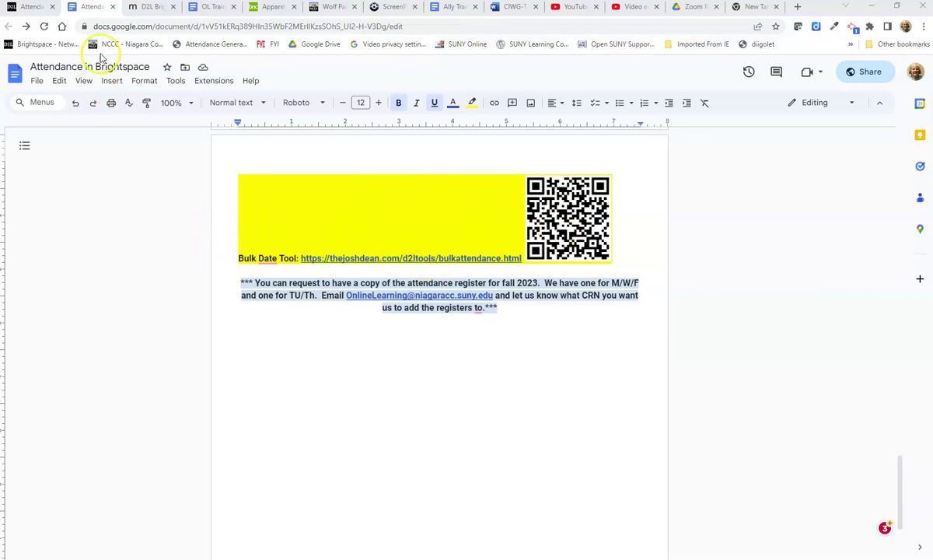
# - Save the Attendance Generator D2L bookmarklet from the Bulk Attendance page to the bookmarks bar
pyautogui.click(144, 11)
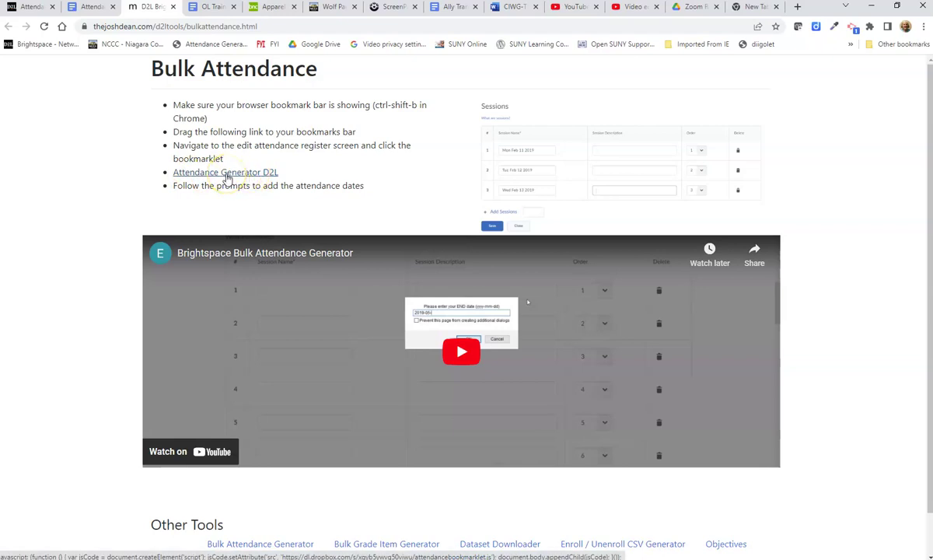
pyautogui.moveTo(225, 175); pyautogui.dragTo(181, 44)
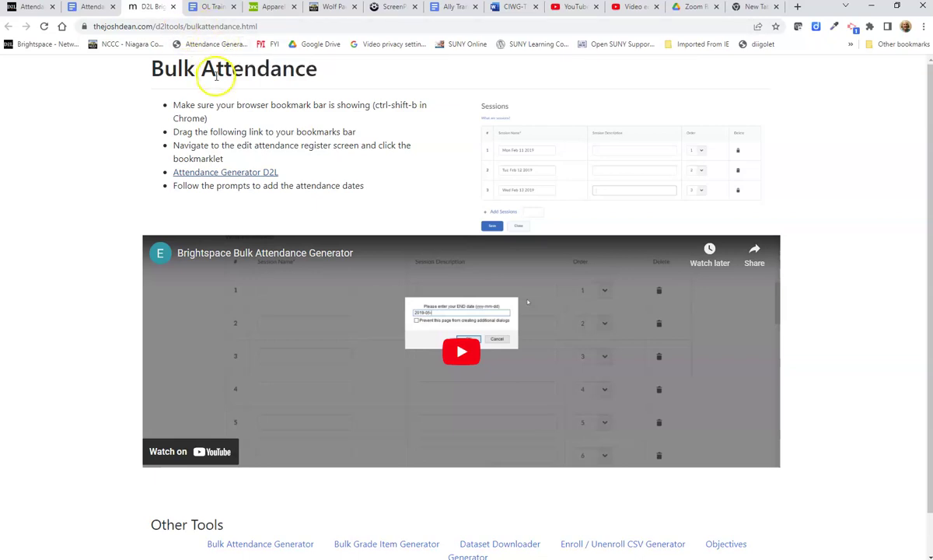
# - Return the attendance guide to its top, then bring up the Brightspace Attendance Registers page
pyautogui.click(92, 9)
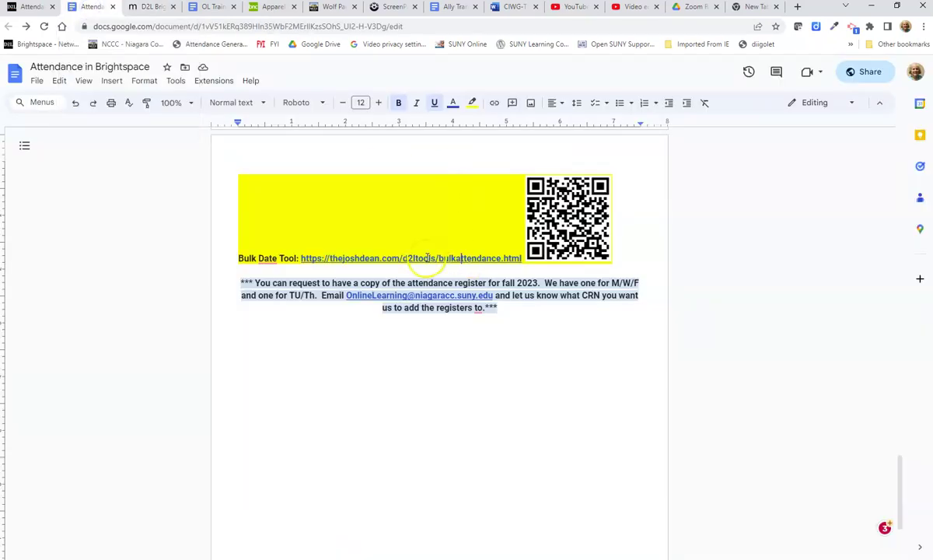
pyautogui.scroll(20, 426, 259)
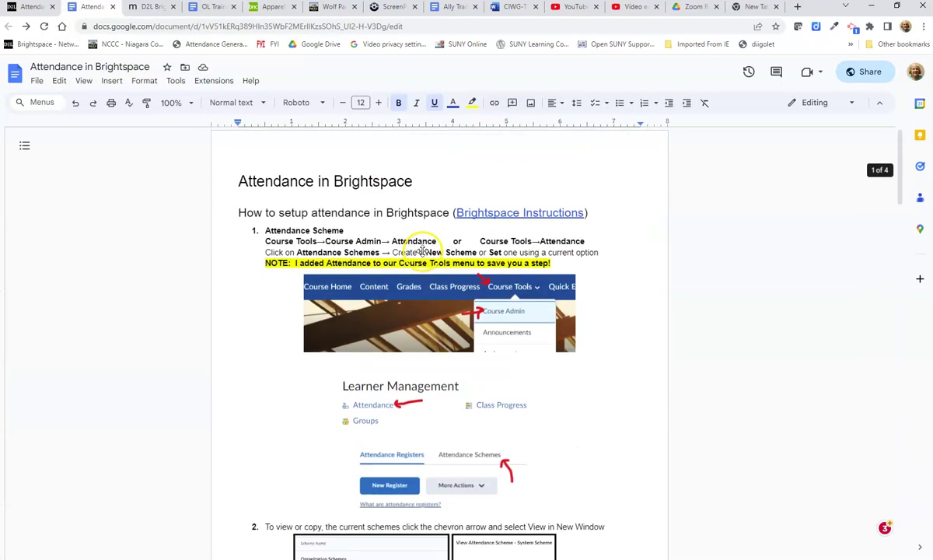
pyautogui.click(26, 7)
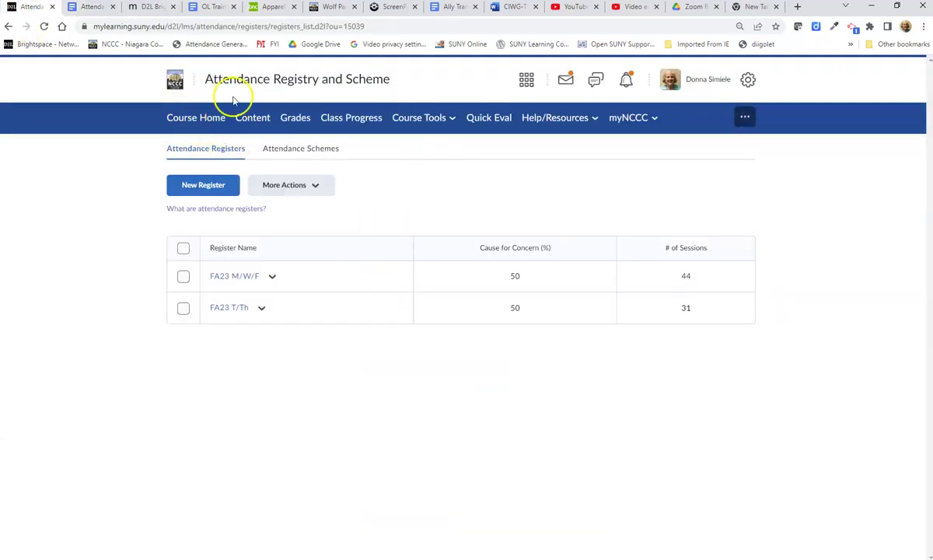
# - Go to Attendance from Course Tools and view the Attendance Schemes list
pyautogui.click(409, 122)
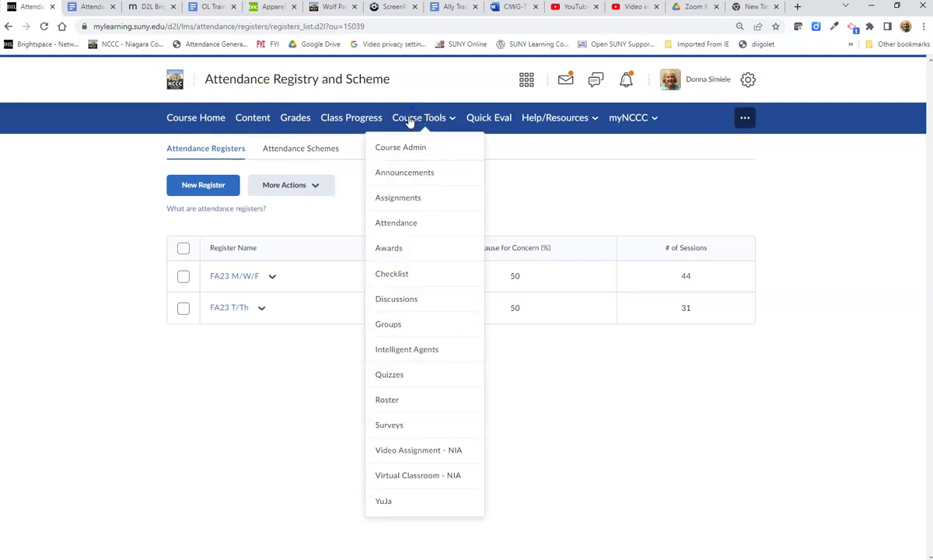
pyautogui.click(396, 225)
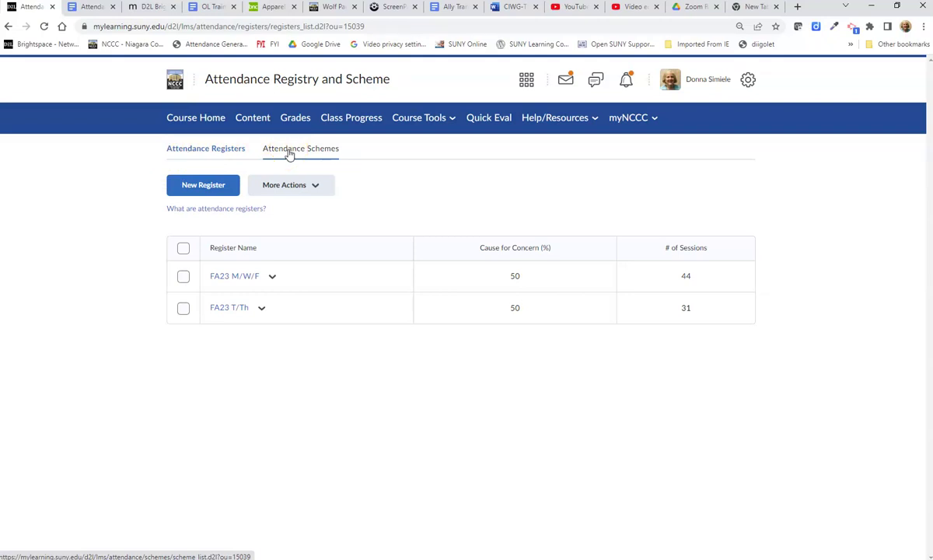
pyautogui.click(288, 153)
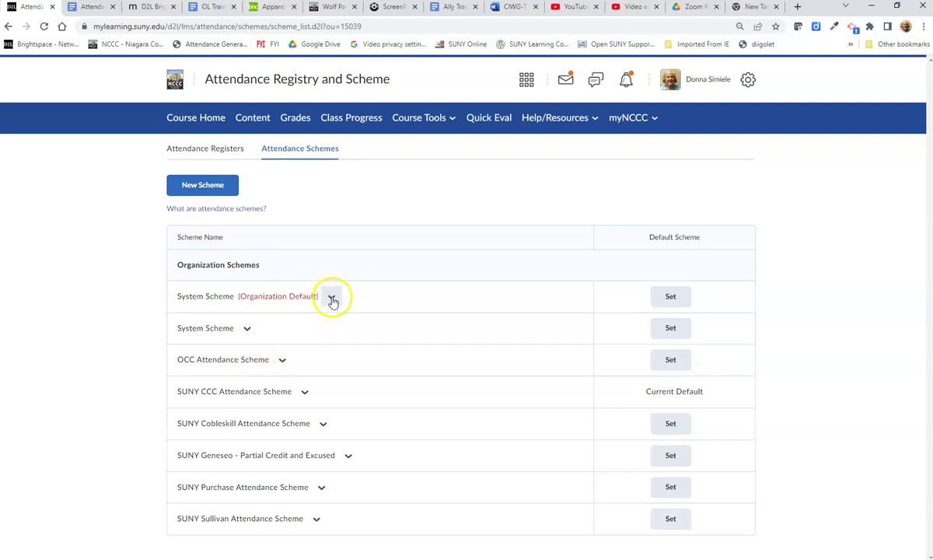
pyautogui.click(331, 300)
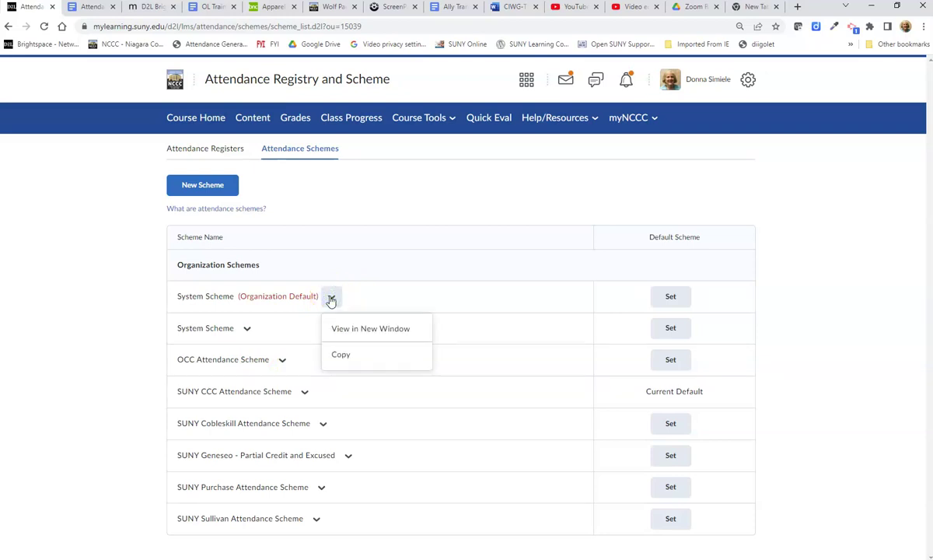
pyautogui.click(350, 331)
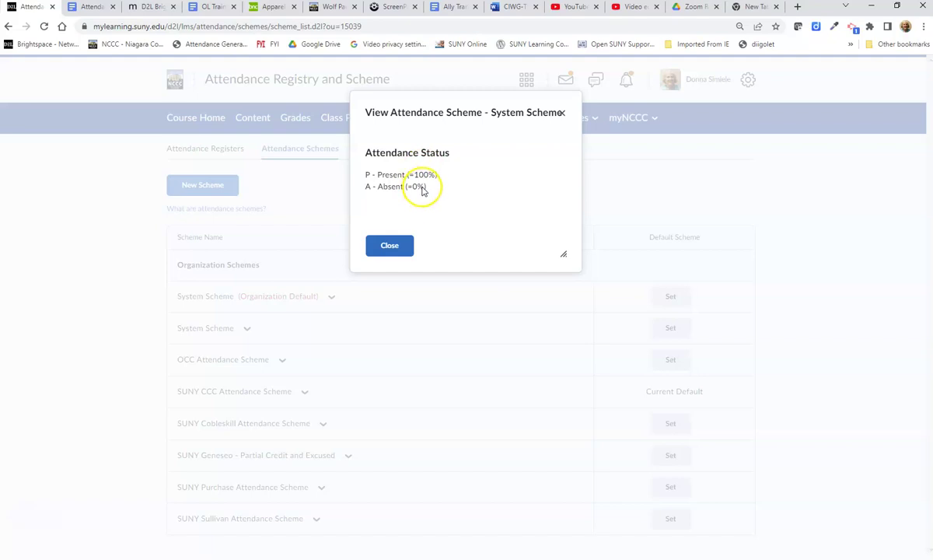
pyautogui.click(389, 245)
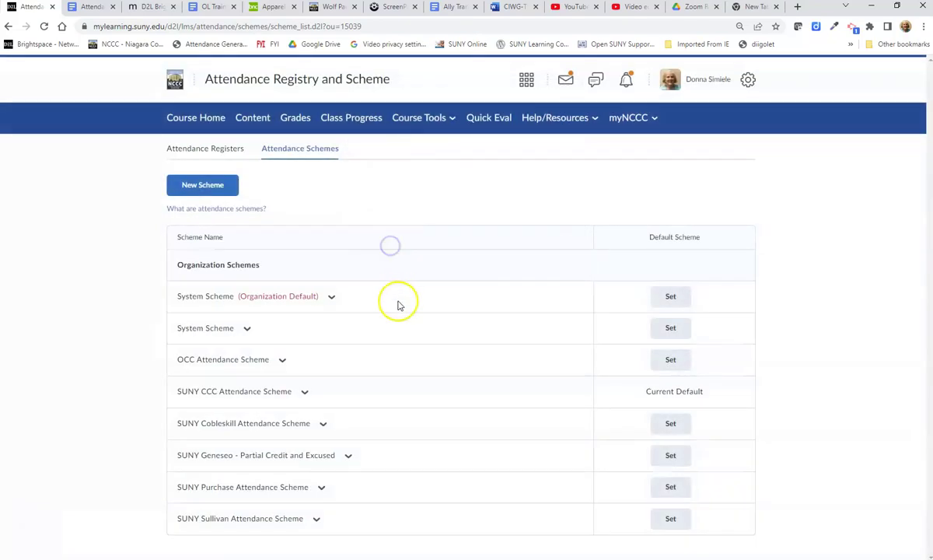
pyautogui.click(324, 426)
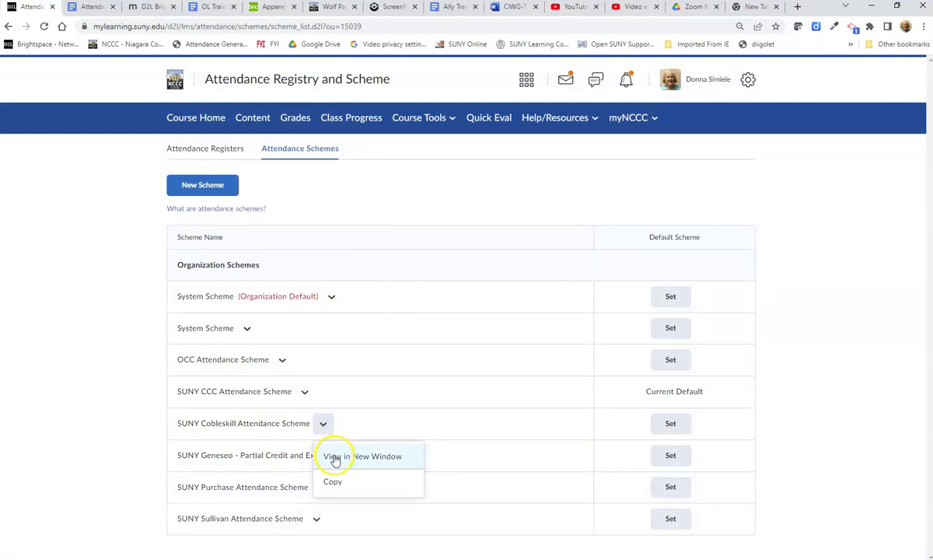
pyautogui.click(335, 459)
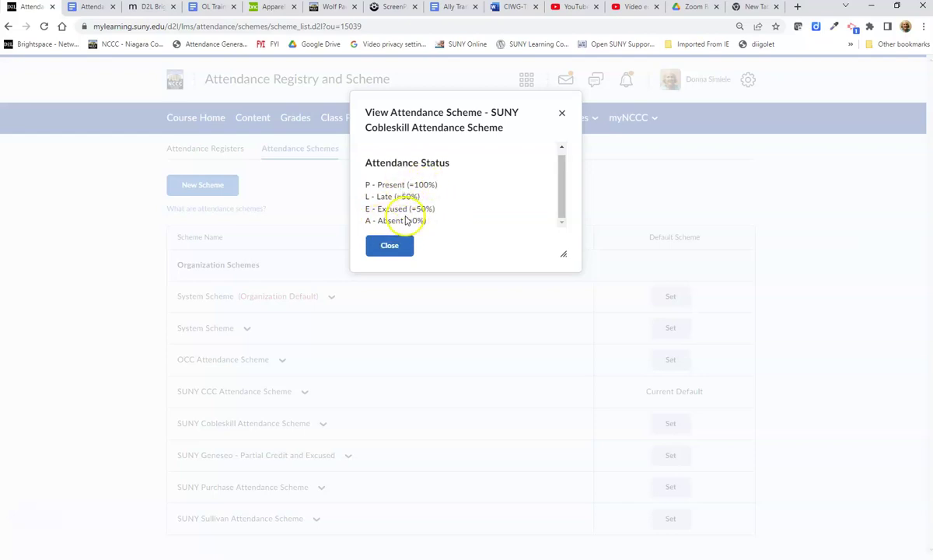
pyautogui.click(402, 246)
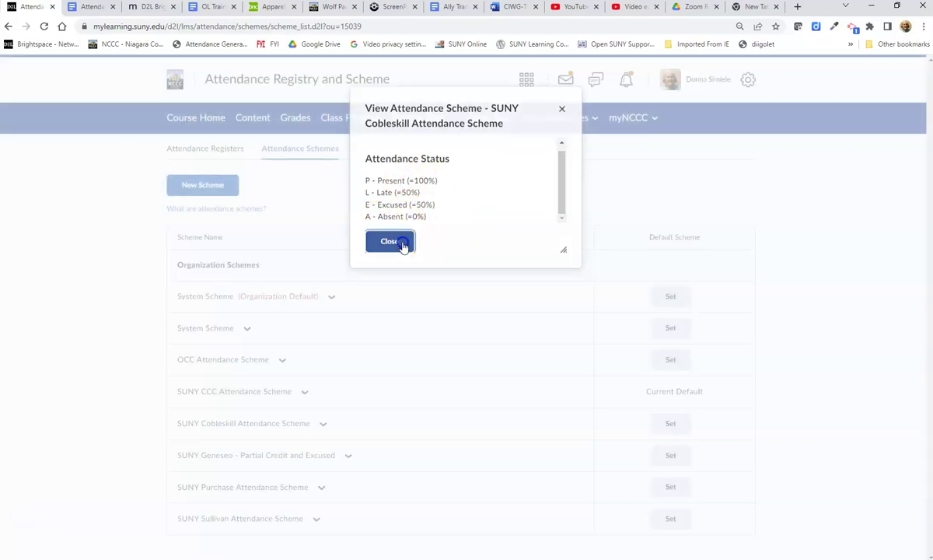
pyautogui.click(322, 424)
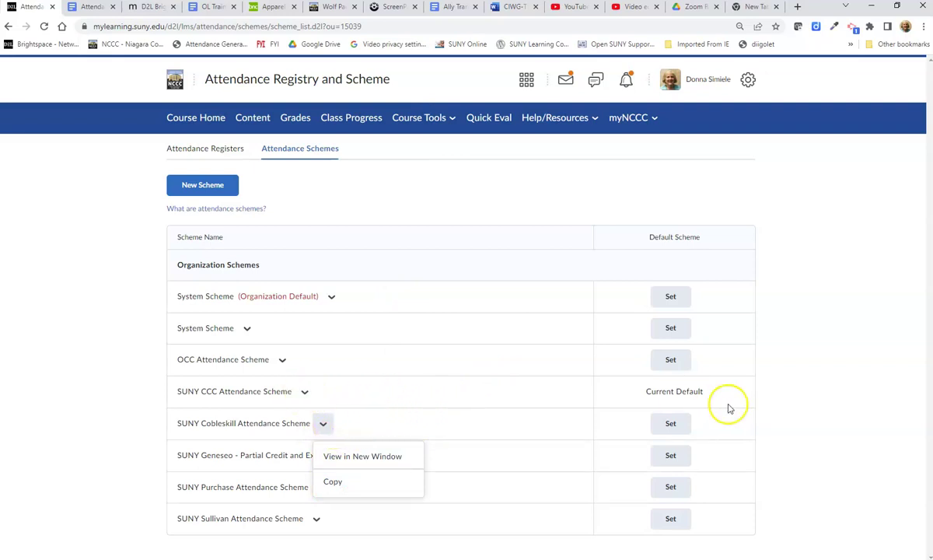
pyautogui.click(305, 392)
pyautogui.click(313, 426)
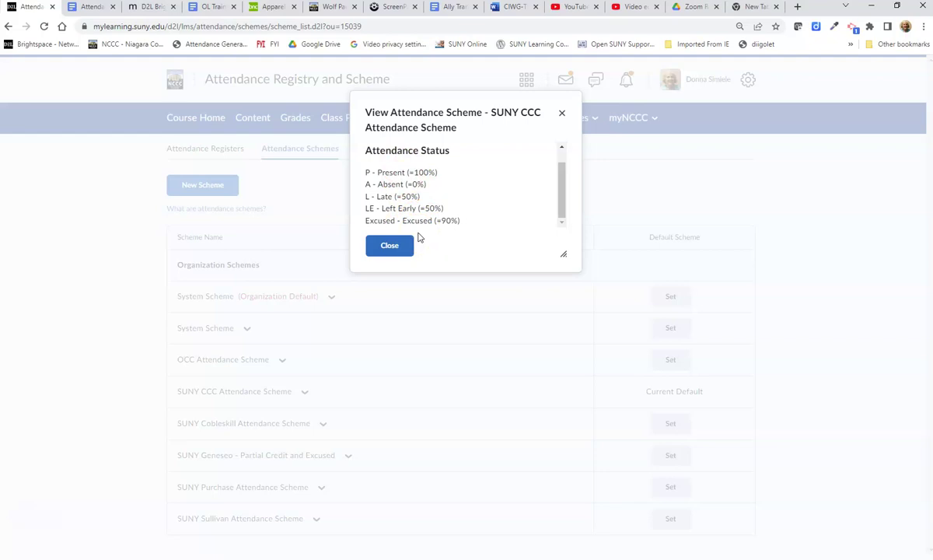
pyautogui.click(392, 247)
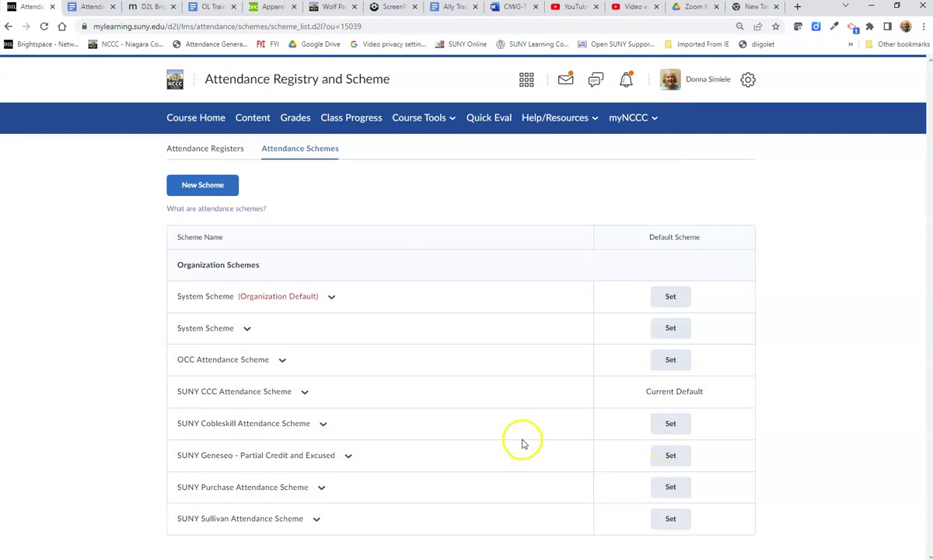
# - Enter register name SU23 II M_W and description 'P - Present...' on the new register form
pyautogui.click(203, 147)
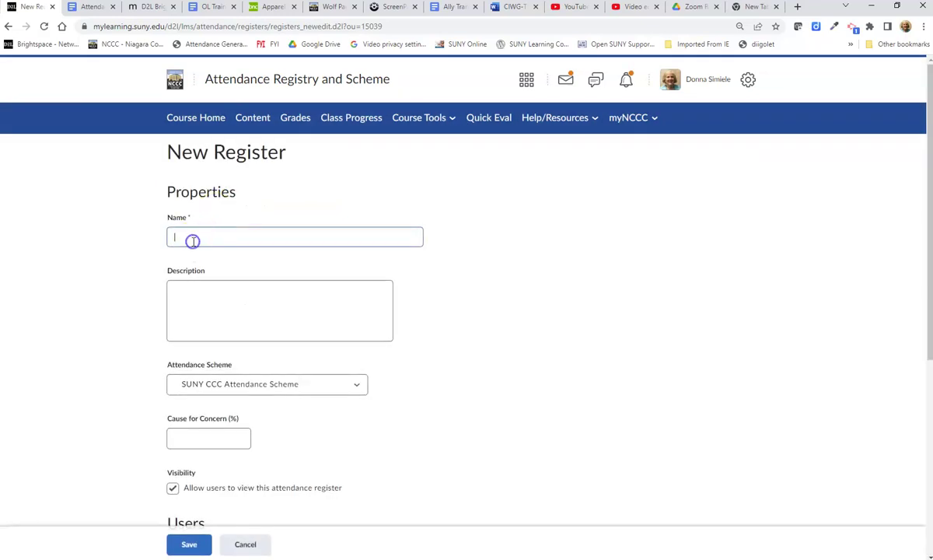
pyautogui.write('SU23 II')
pyautogui.write('M_W')
pyautogui.click(212, 304)
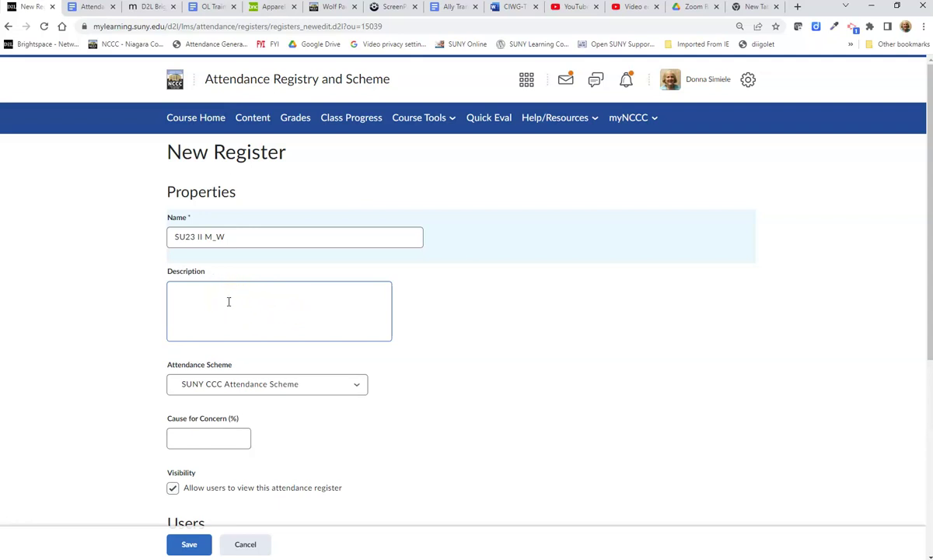
pyautogui.write('P - Present...')
# - Keep SUNY CCC Attendance Scheme, set Cause for Concern to 50%, and allow users to view the register
pyautogui.scroll(-1, 236, 321)
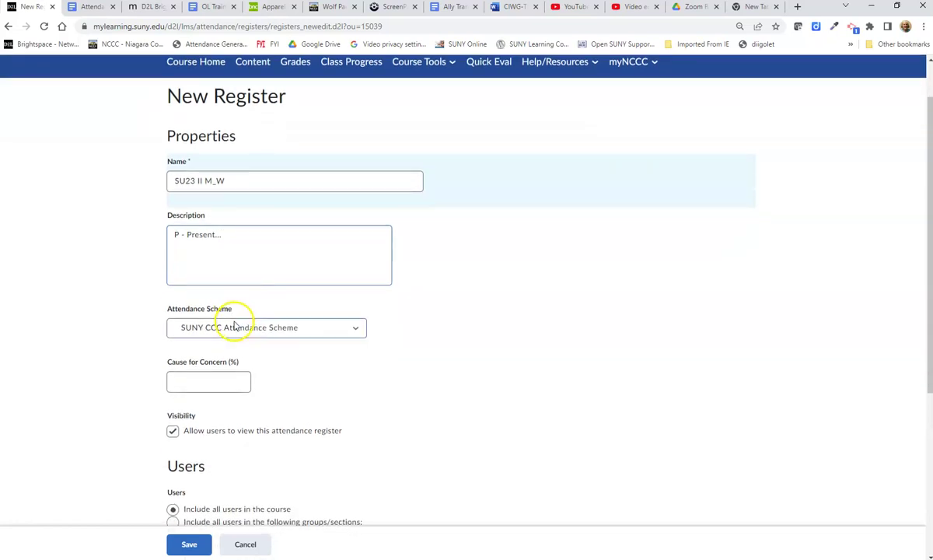
pyautogui.click(290, 330)
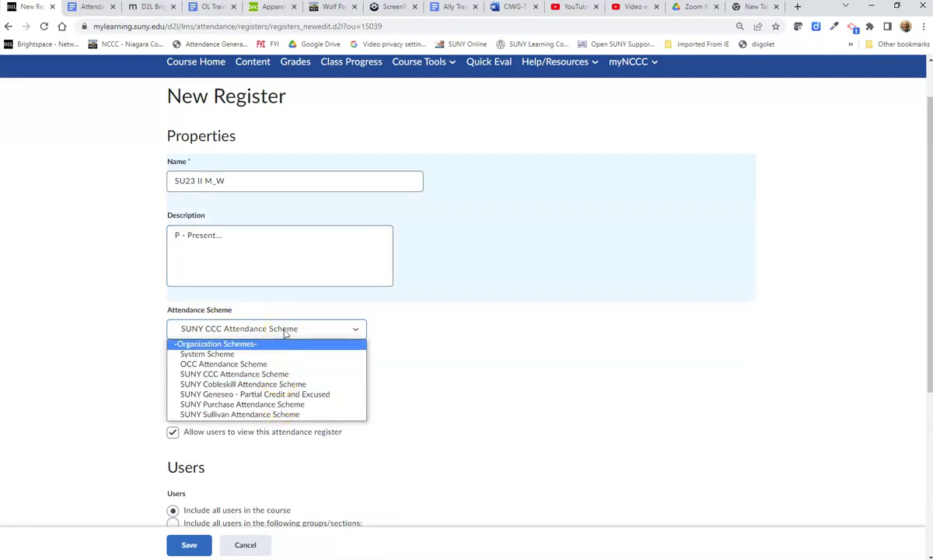
pyautogui.click(285, 329)
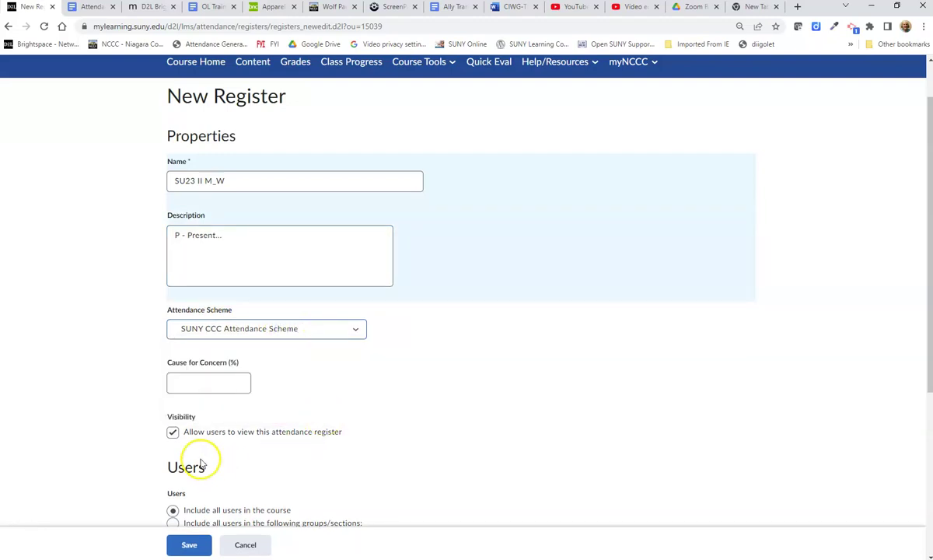
pyautogui.click(185, 384)
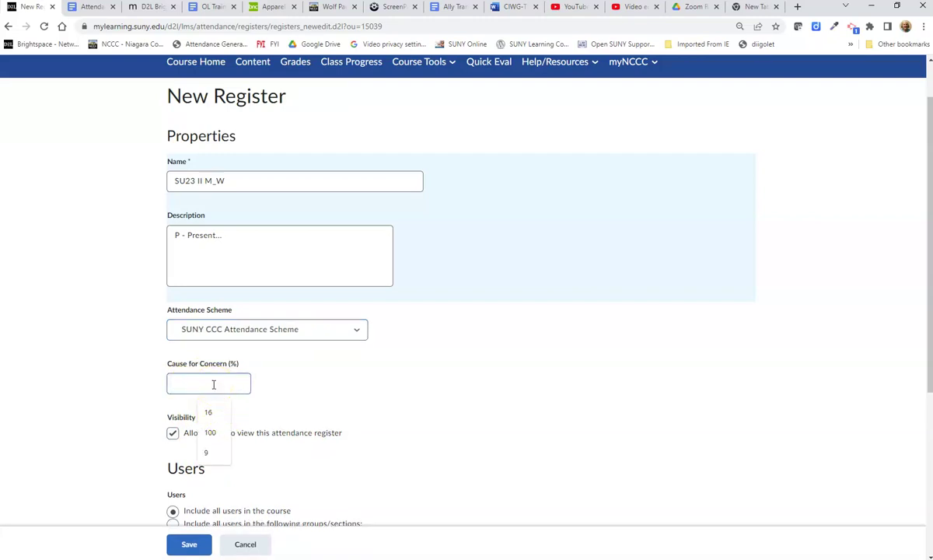
pyautogui.write('50')
pyautogui.click(582, 417)
pyautogui.click(487, 417)
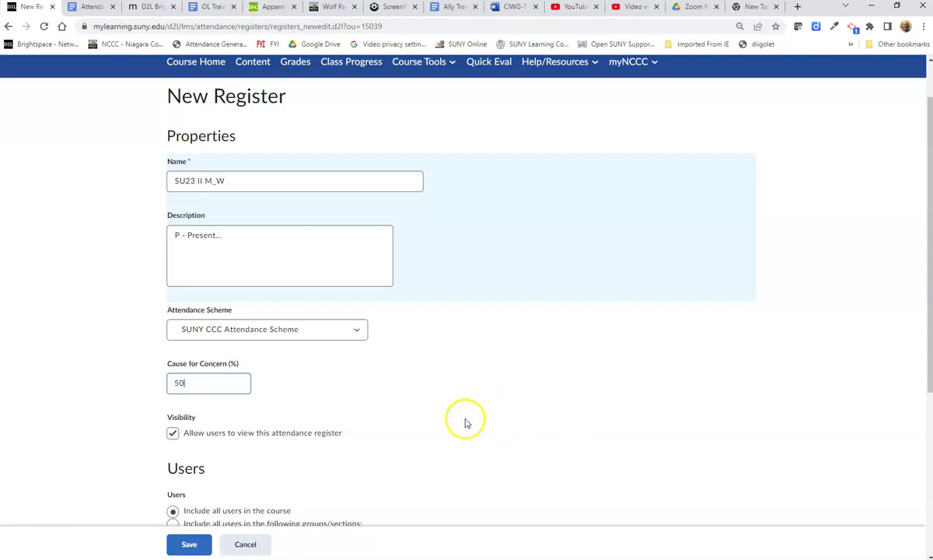
pyautogui.scroll(-1, 465, 422)
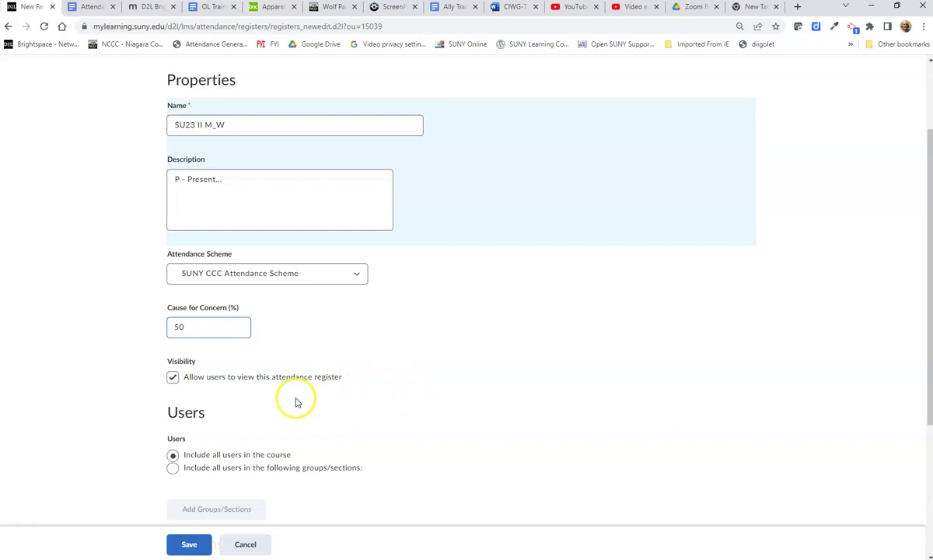
pyautogui.scroll(-1, 252, 362)
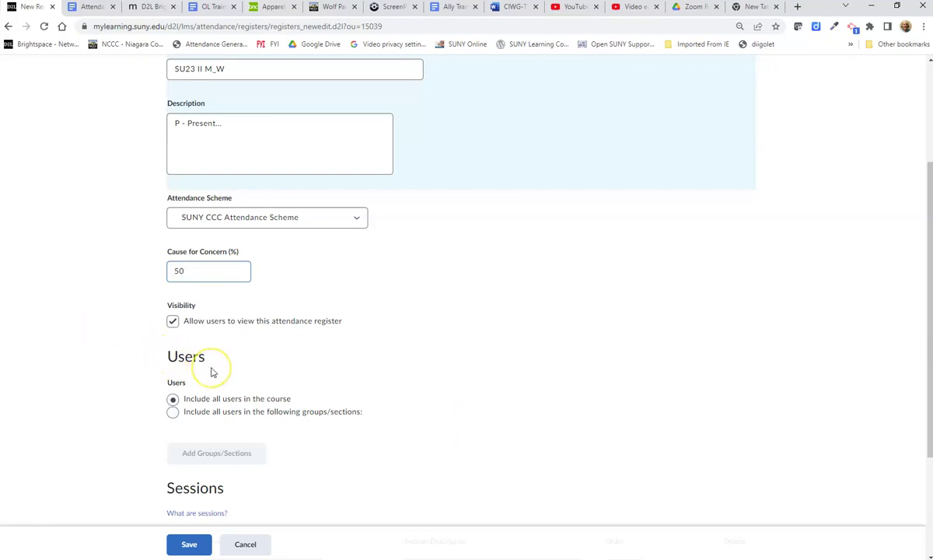
pyautogui.scroll(-1, 211, 372)
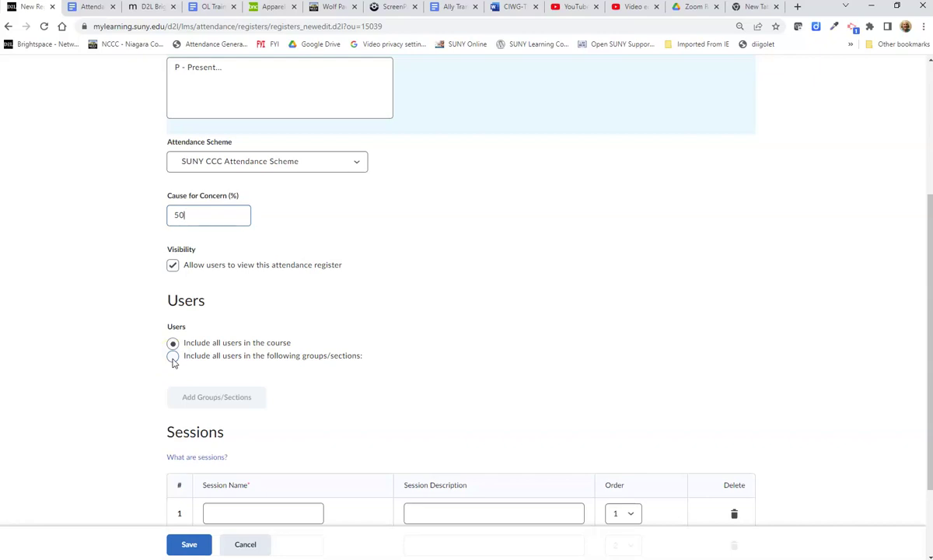
pyautogui.scroll(1, 173, 362)
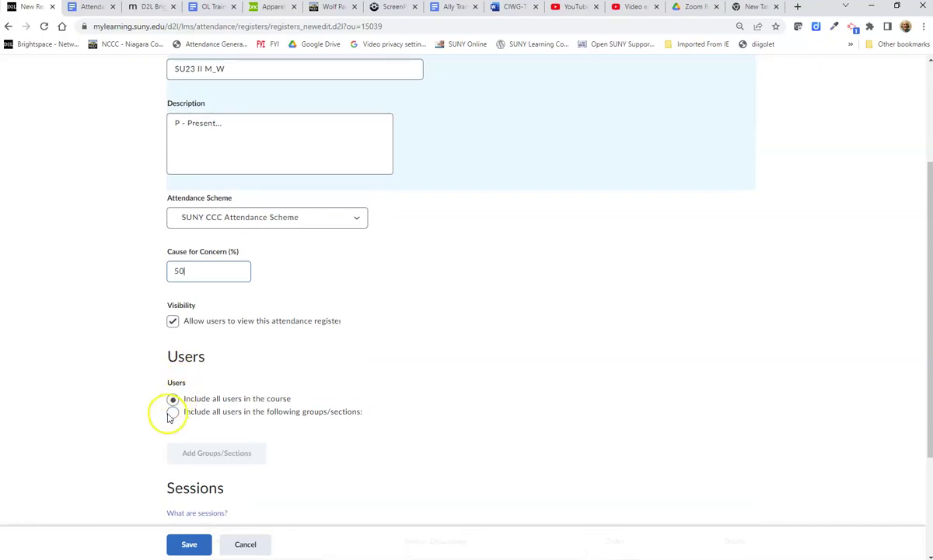
pyautogui.click(173, 412)
pyautogui.scroll(-1, 257, 380)
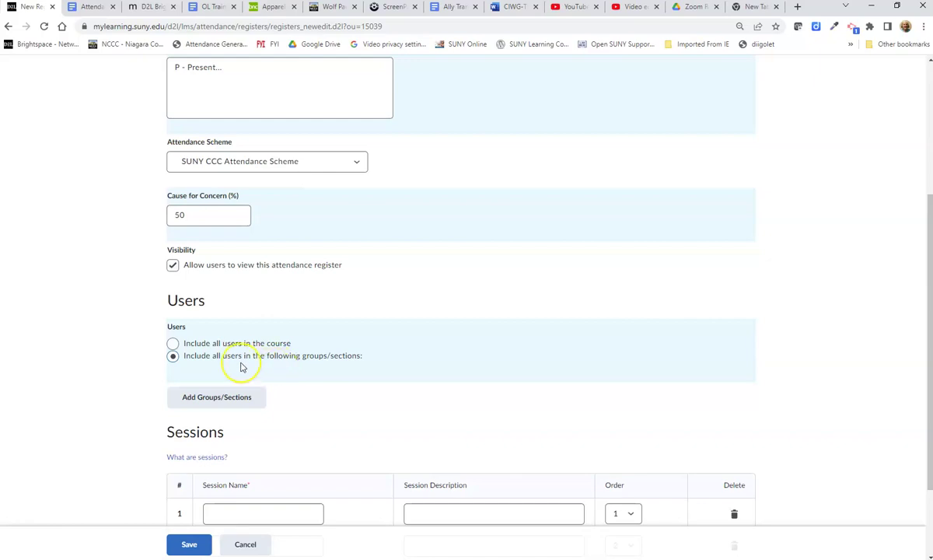
pyautogui.press('Up')
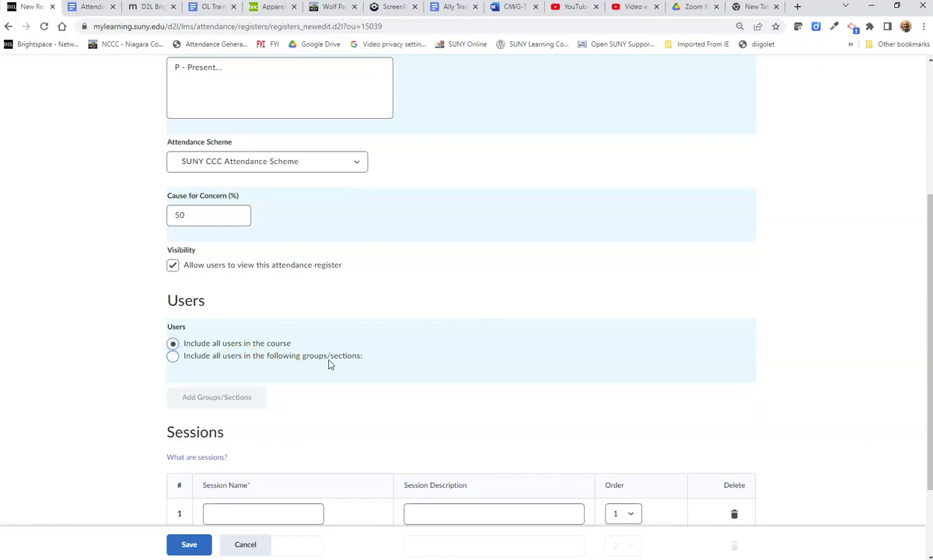
pyautogui.scroll(-1, 328, 364)
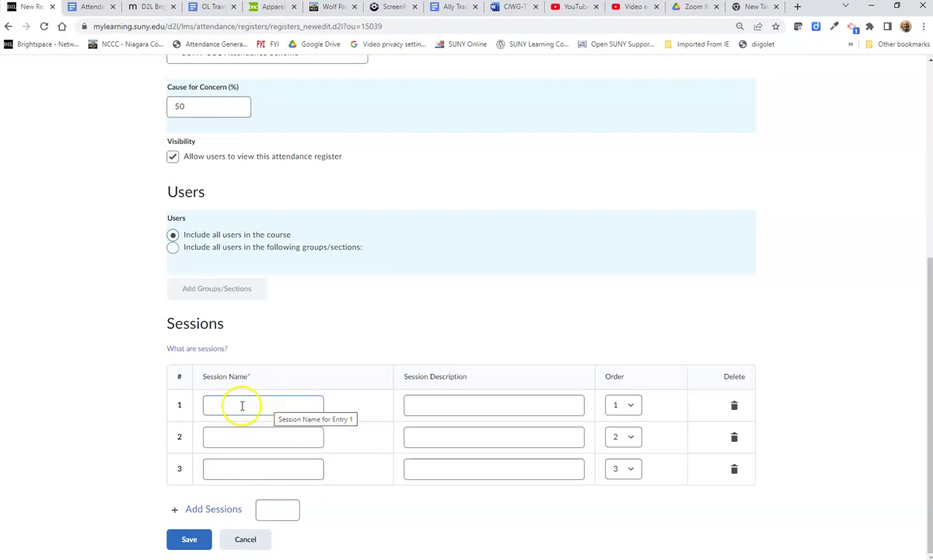
# - Request 9 extra session rows and save, getting required-name errors for sessions 1–3
pyautogui.click(241, 405)
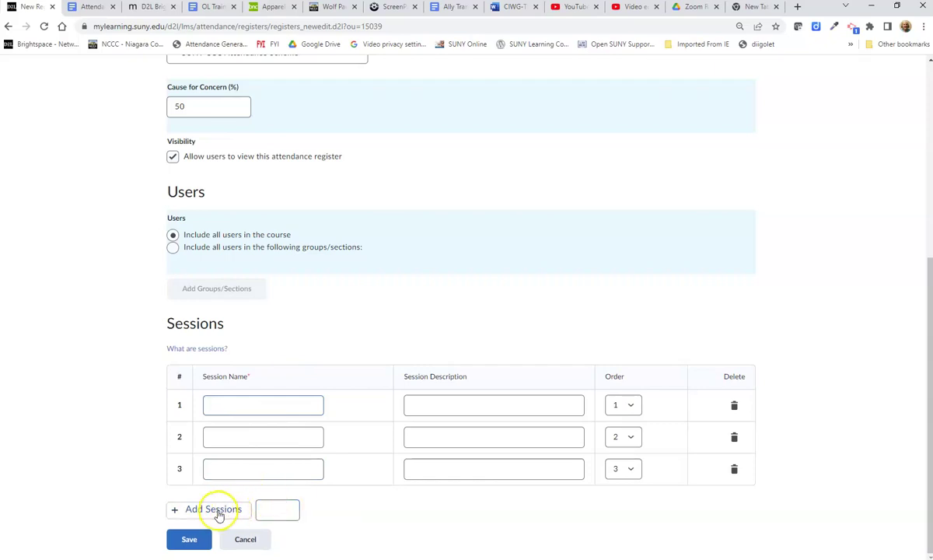
pyautogui.click(270, 512)
pyautogui.click(291, 515)
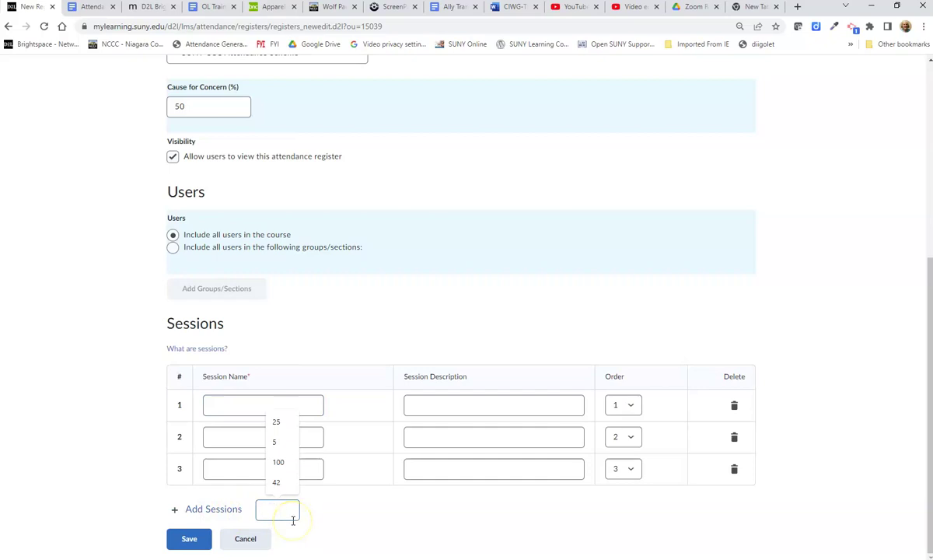
pyautogui.write('9')
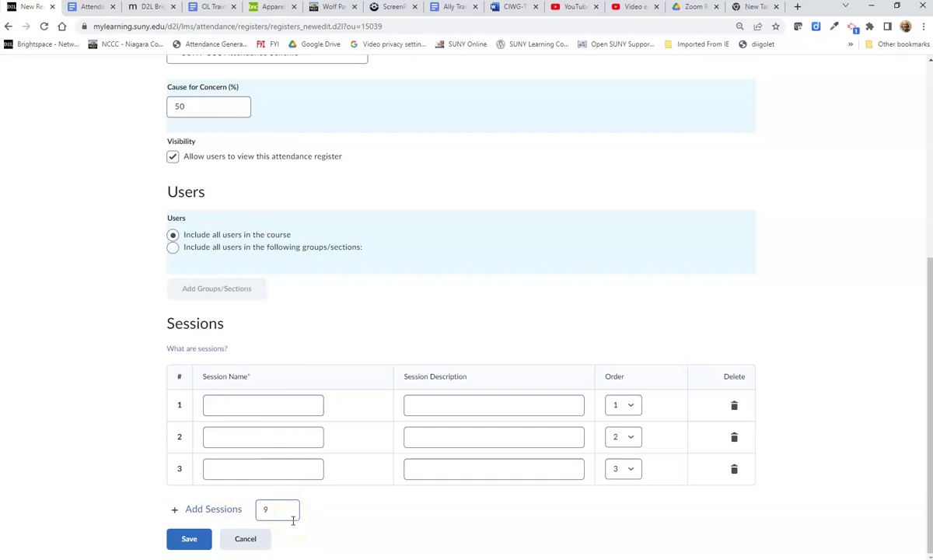
pyautogui.click(292, 517)
pyautogui.click(230, 513)
pyautogui.click(227, 510)
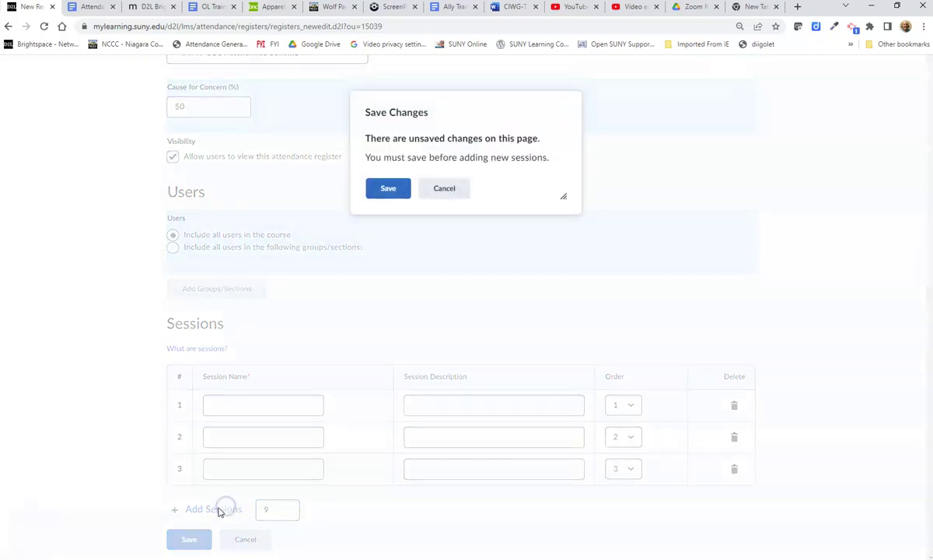
pyautogui.click(395, 193)
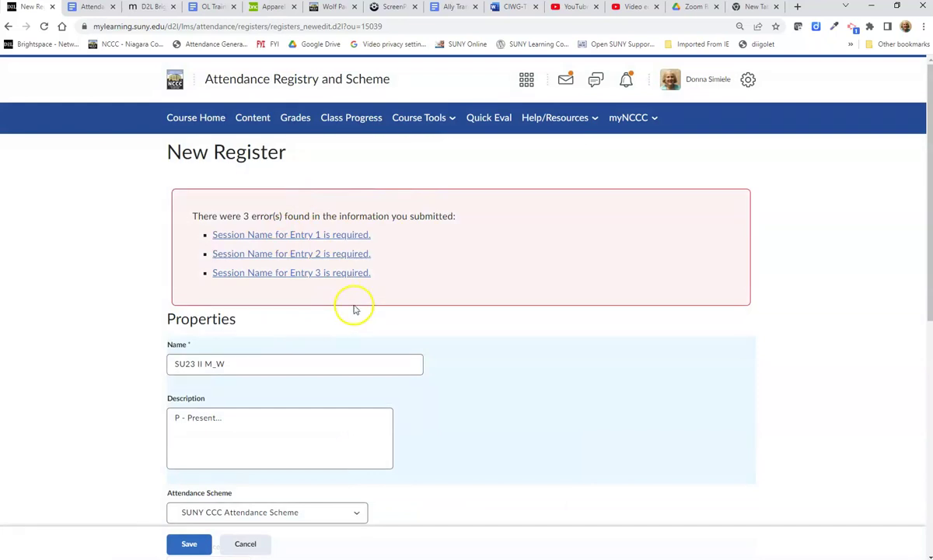
# - Fill sessions 1–3 with placeholder names like sdll and adsf, then save the SU23 II M_W register
pyautogui.scroll(-6, 353, 309)
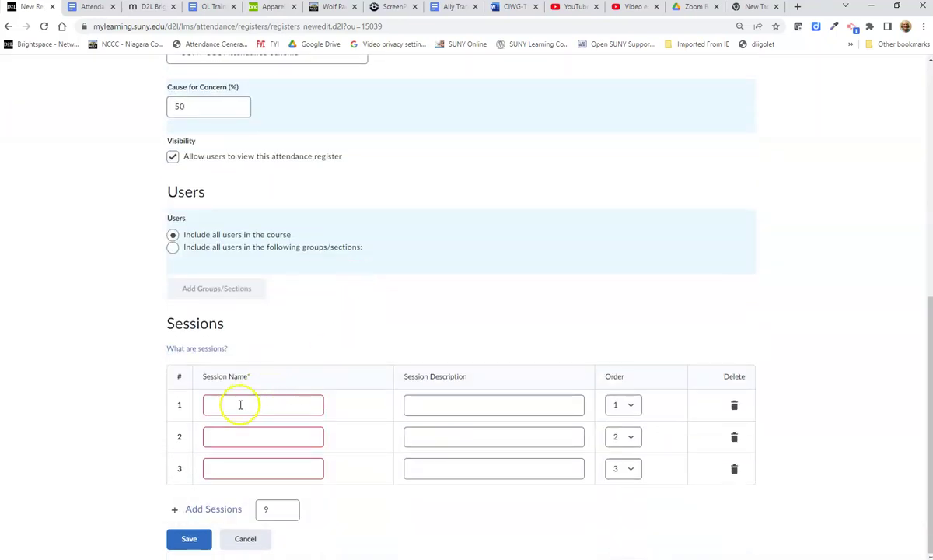
pyautogui.click(240, 404)
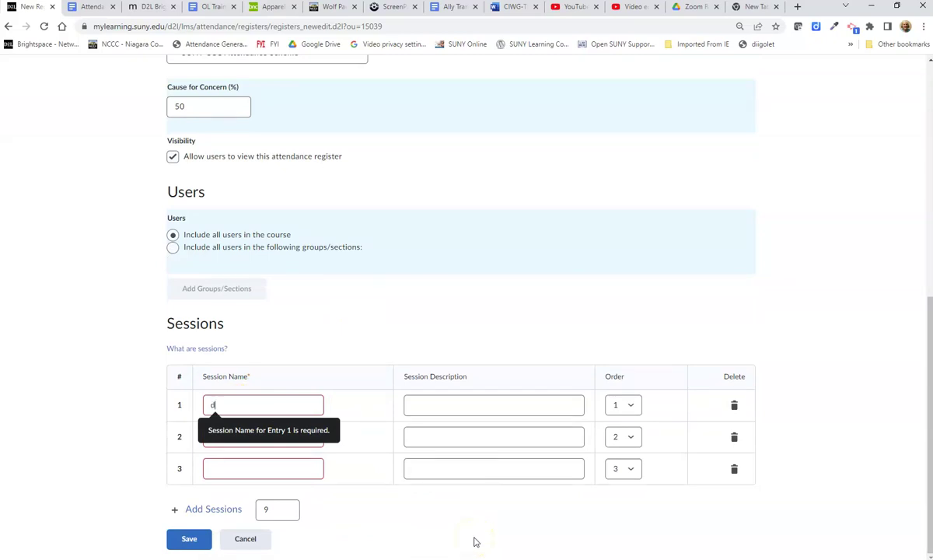
pyautogui.click(314, 440)
pyautogui.write('sdl')
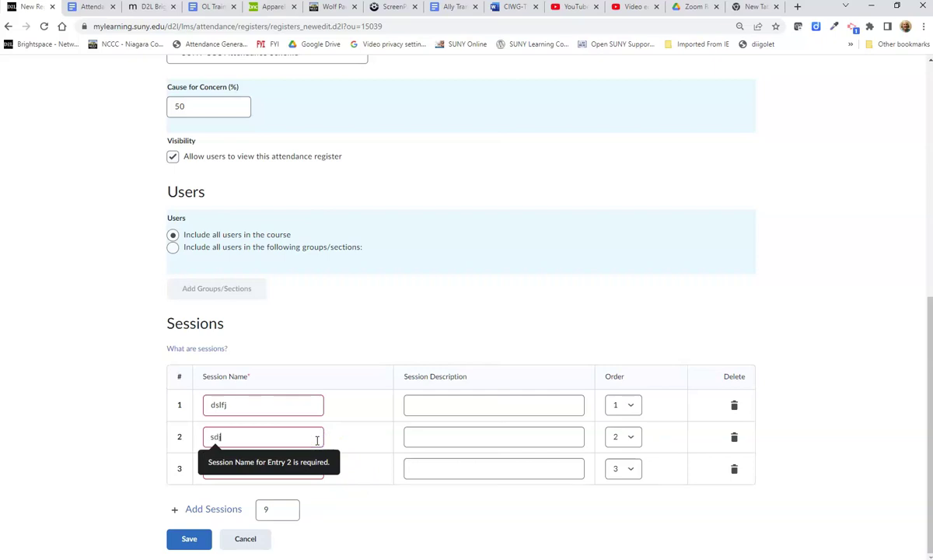
pyautogui.write('l')
pyautogui.click(303, 469)
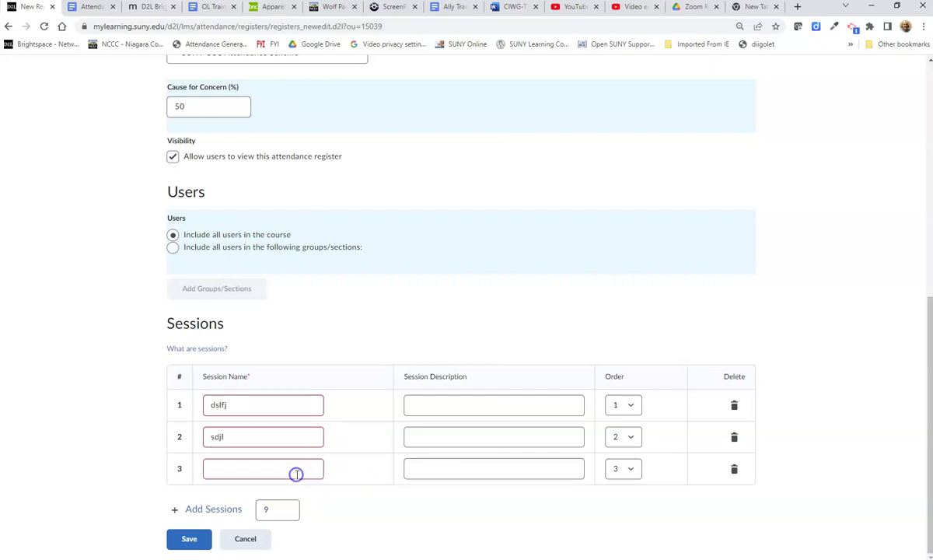
pyautogui.write('adsf')
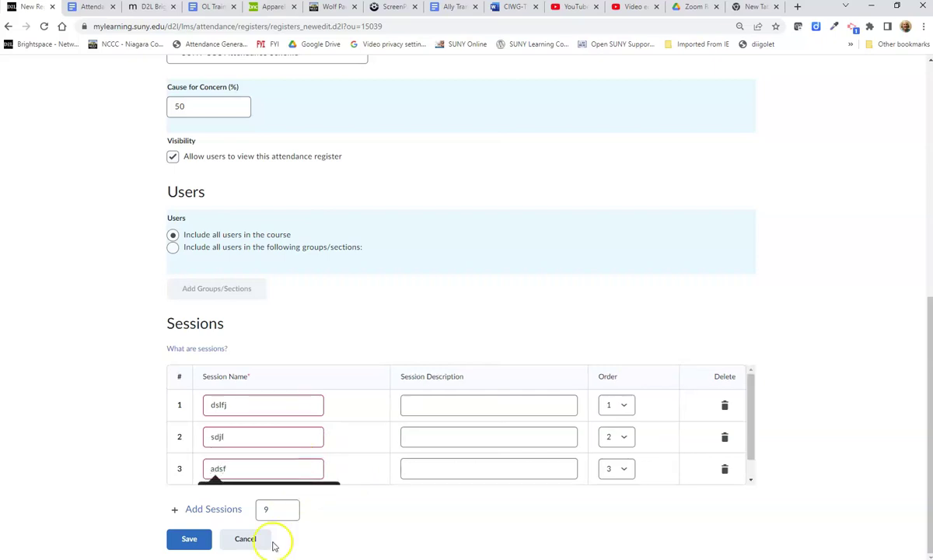
pyautogui.click(195, 542)
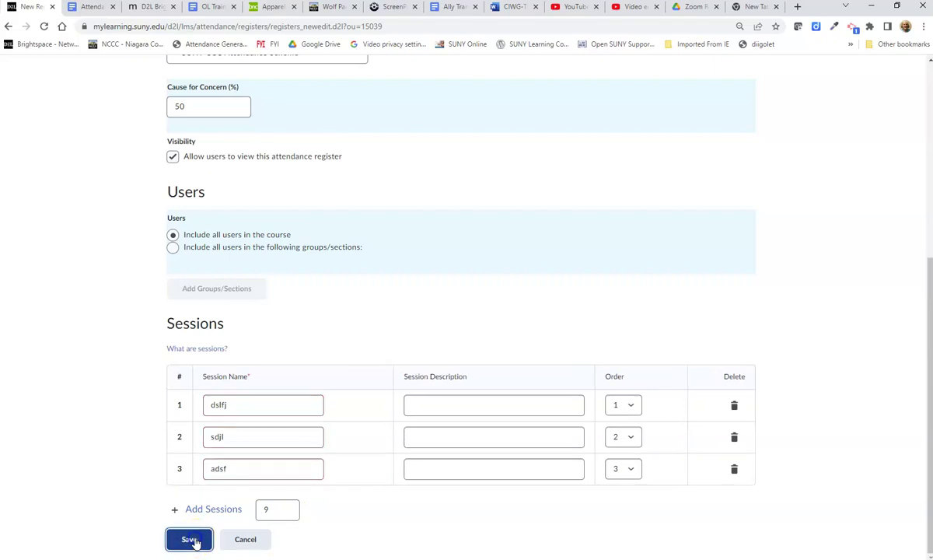
pyautogui.click(192, 538)
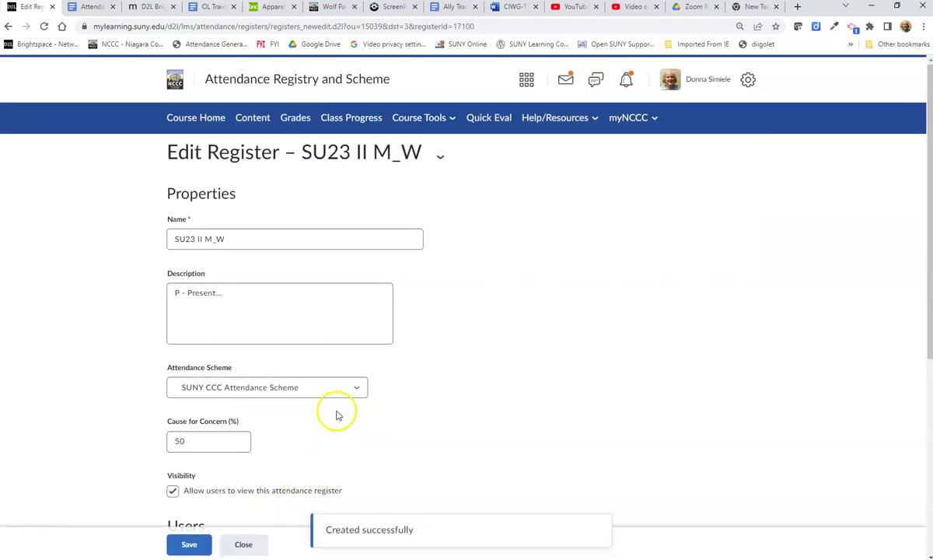
# - Add 9 blank session rows after dslfj, sdjl and adsf for 12 sessions total
pyautogui.scroll(-5, 342, 431)
pyautogui.click(267, 508)
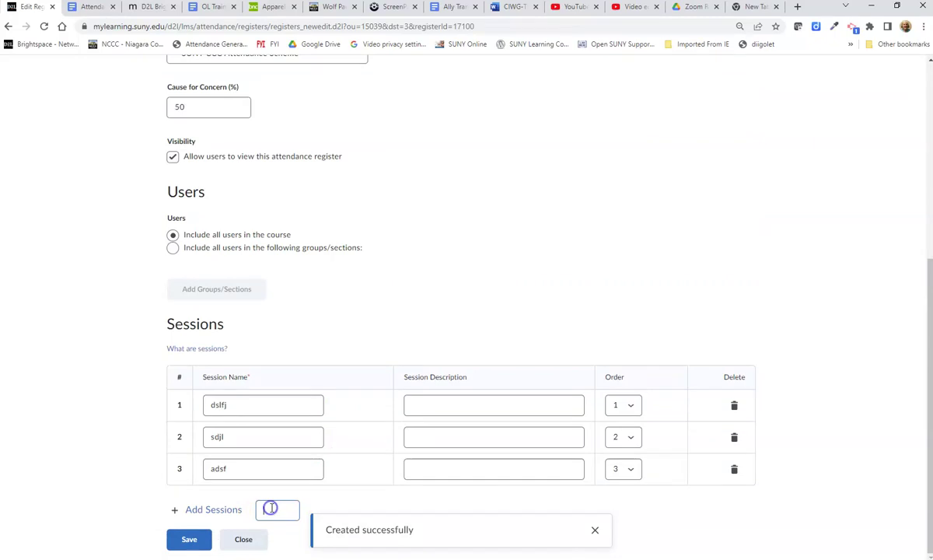
pyautogui.write('9')
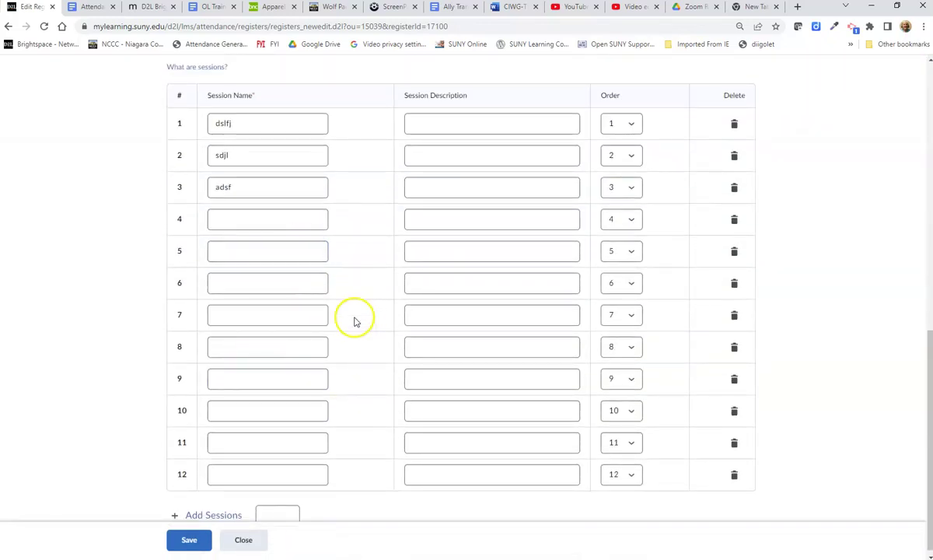
pyautogui.click(321, 401)
pyautogui.scroll(3, 320, 401)
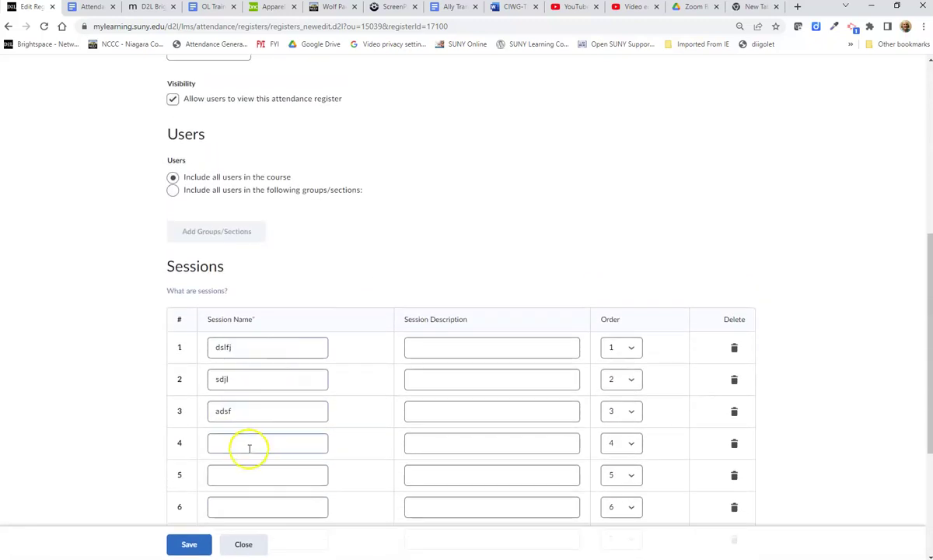
pyautogui.click(270, 507)
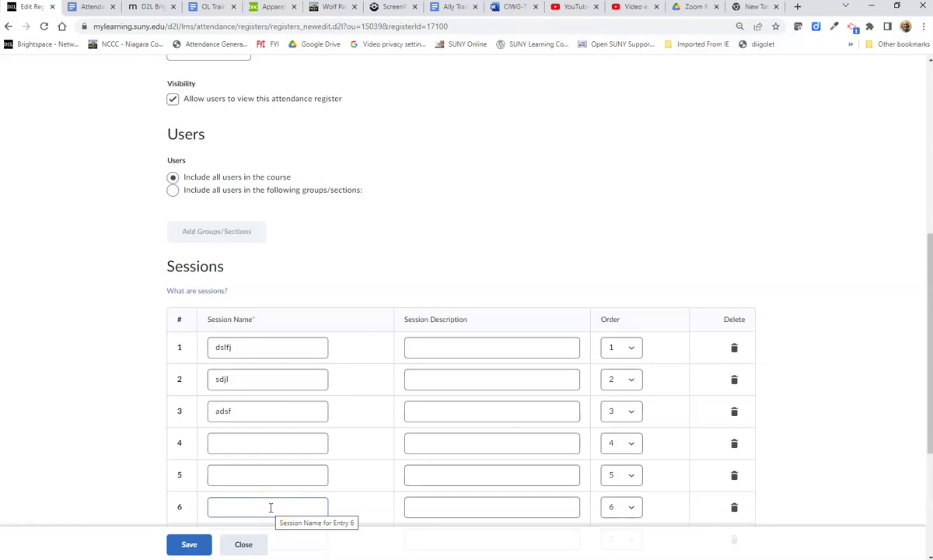
pyautogui.scroll(2, 271, 506)
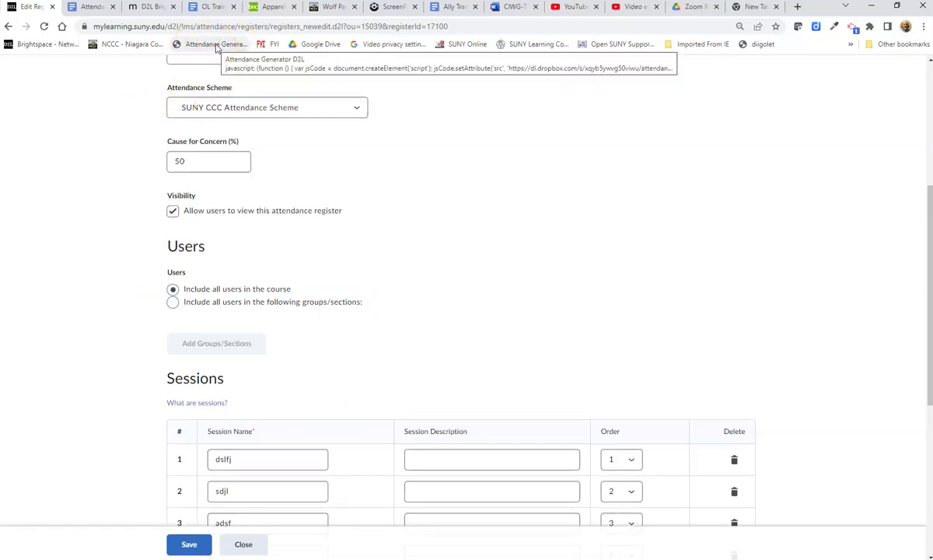
# - Run the Attendance Generator with start date Mon Jul 10 2023 and end date 2023-08-17
pyautogui.click(217, 49)
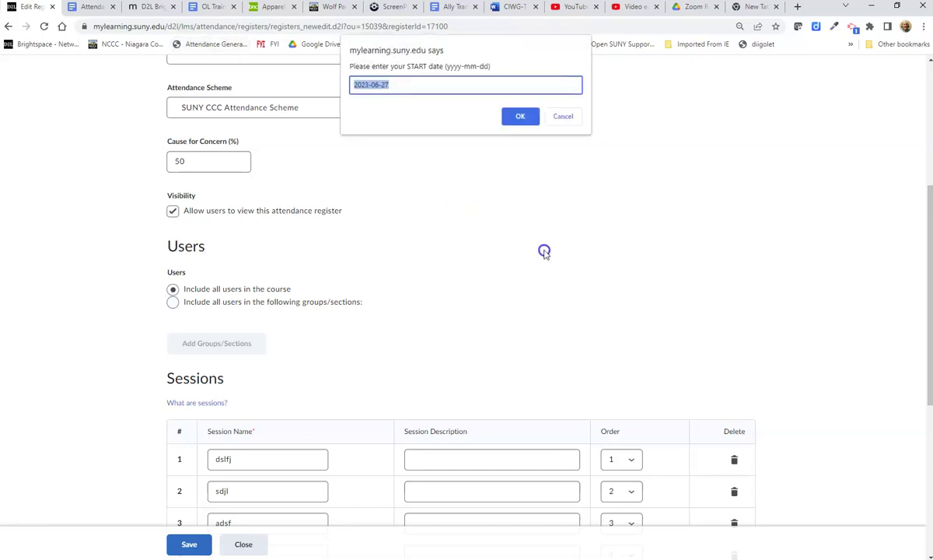
pyautogui.click(375, 85)
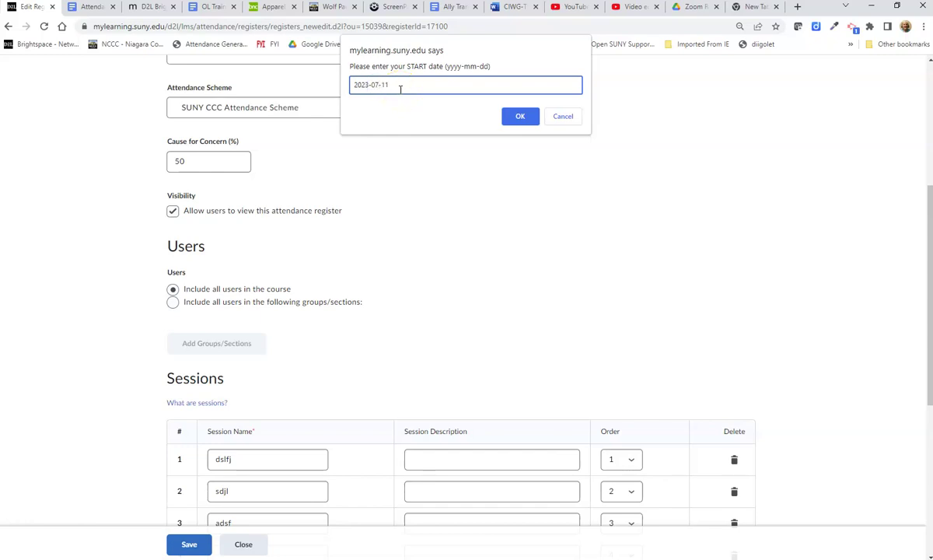
pyautogui.click(519, 116)
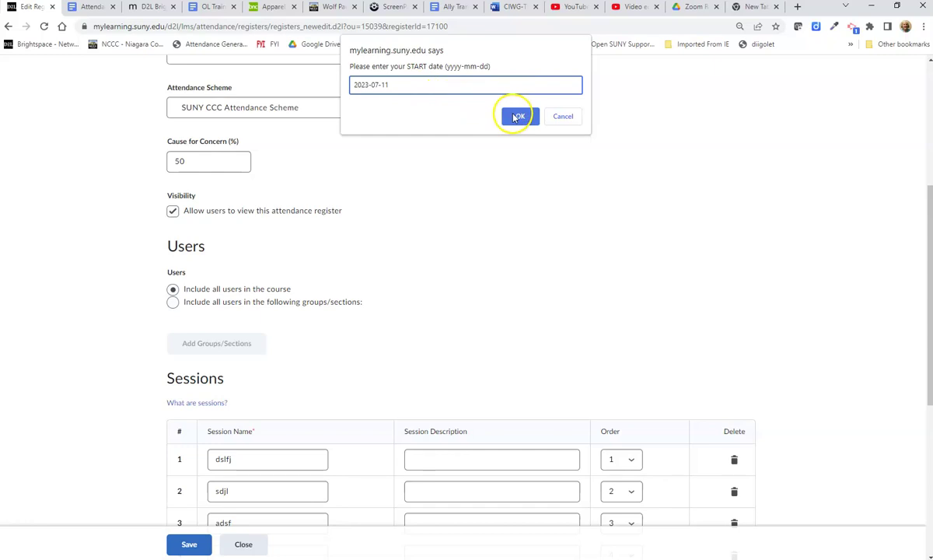
pyautogui.click(377, 88)
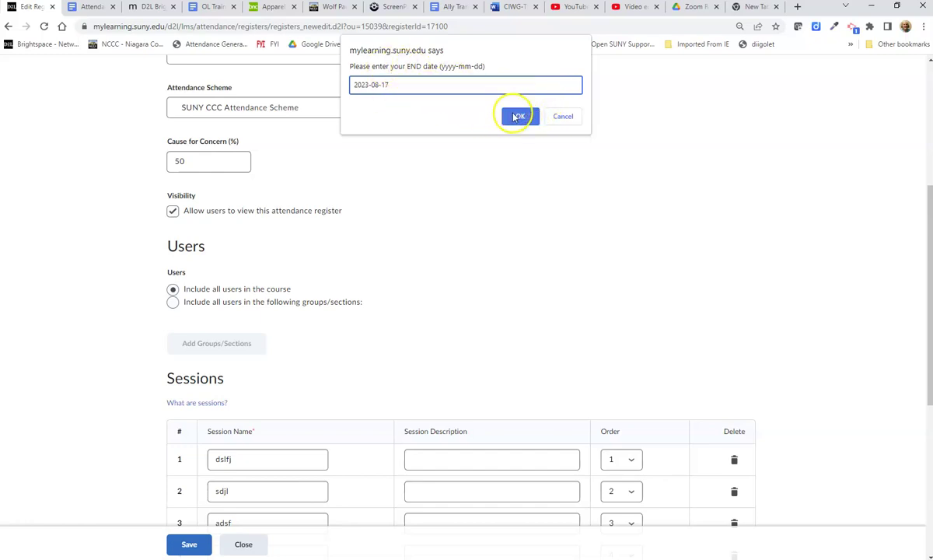
pyautogui.click(515, 116)
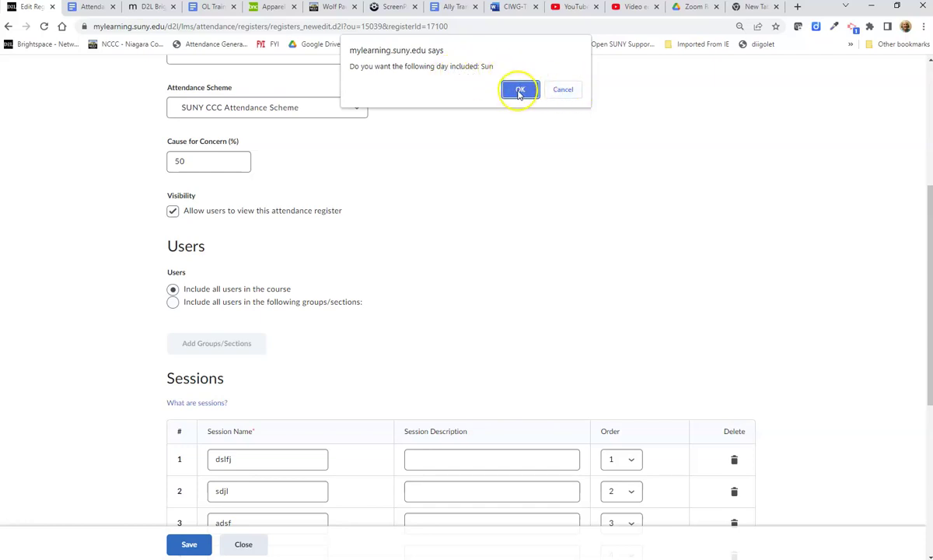
# - Include only Mondays and Wednesdays as class days and accept the 12-session total
pyautogui.click(564, 88)
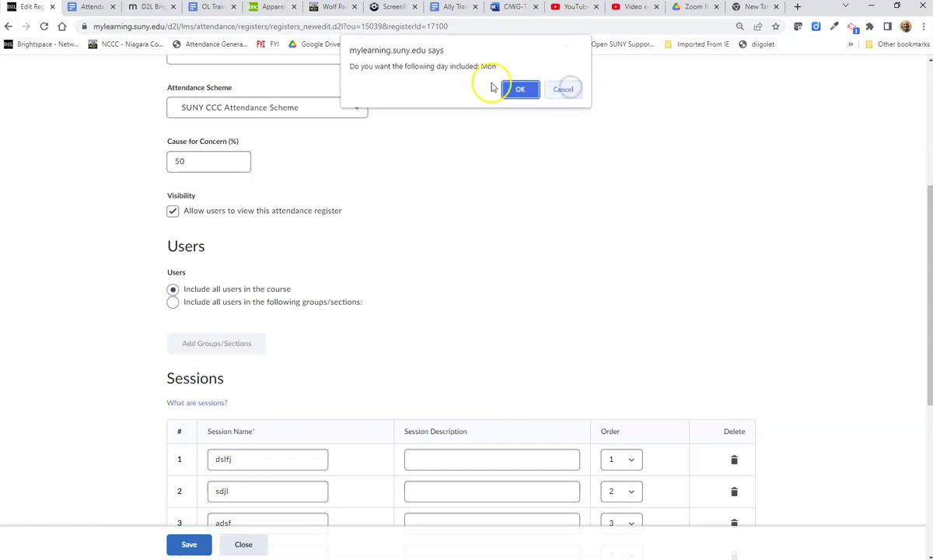
pyautogui.click(519, 88)
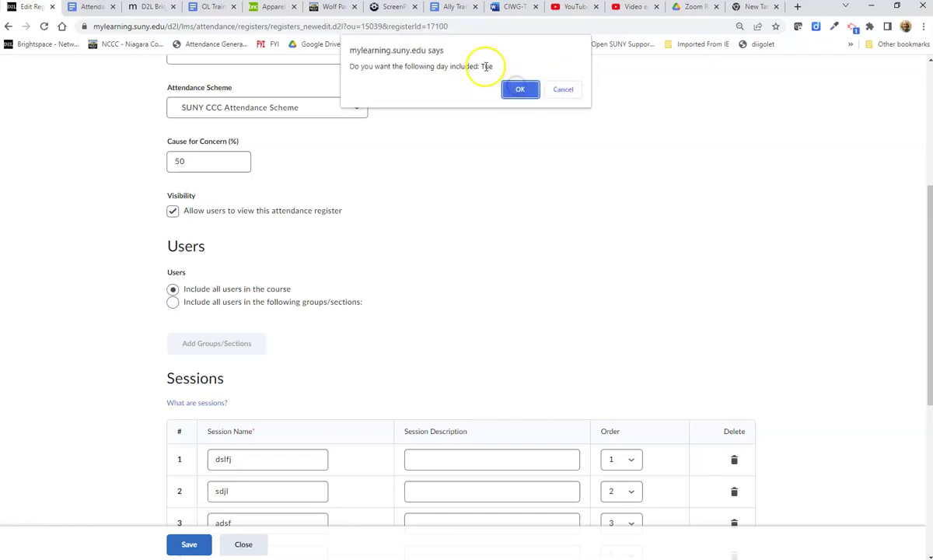
pyautogui.click(519, 89)
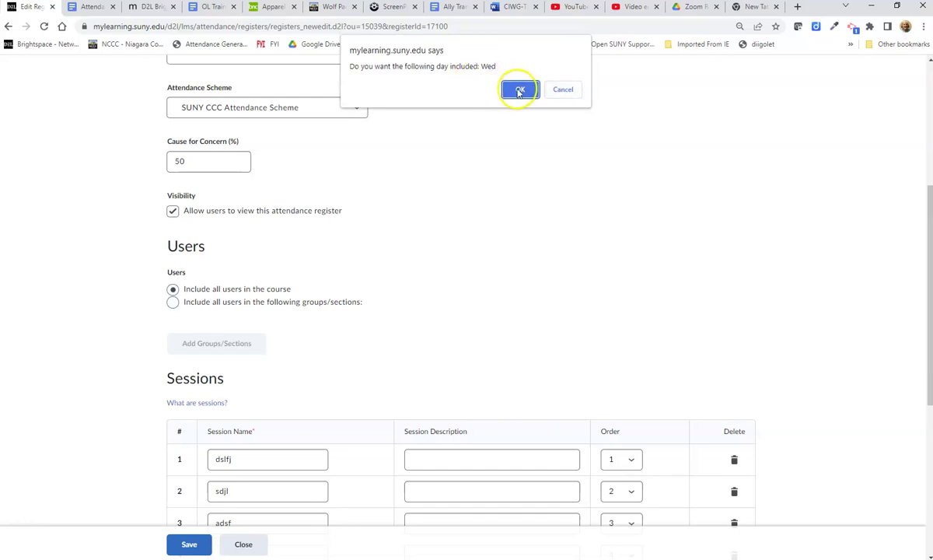
pyautogui.click(519, 89)
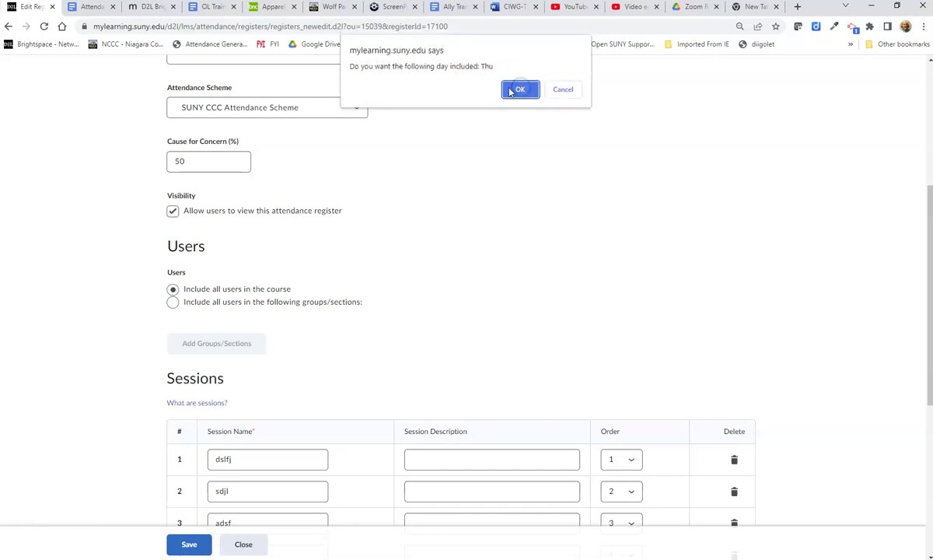
pyautogui.click(561, 87)
pyautogui.click(562, 89)
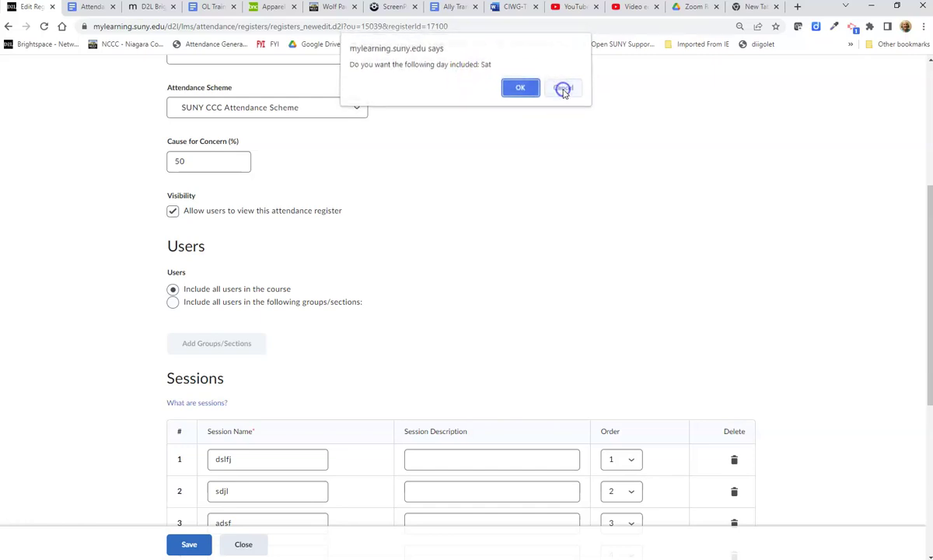
pyautogui.click(563, 89)
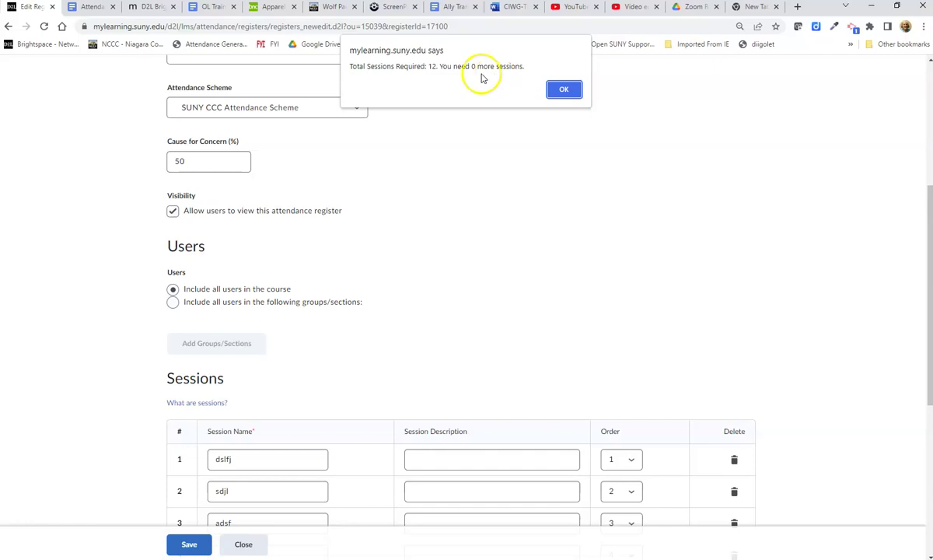
pyautogui.click(565, 91)
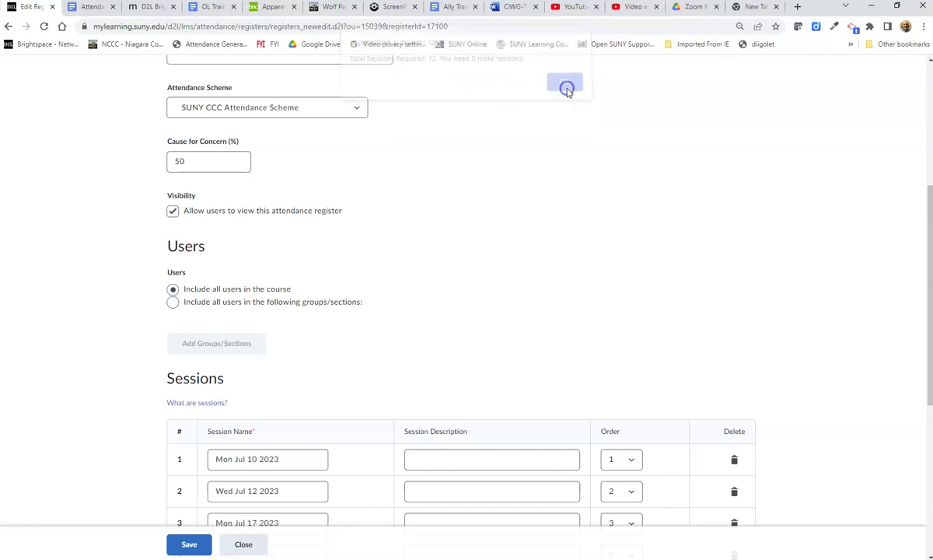
# - Check the twelve Mon/Wed session dates from Jul 10 to Aug 16 2023, then save the SU23 II M_W register
pyautogui.scroll(-3, 452, 235)
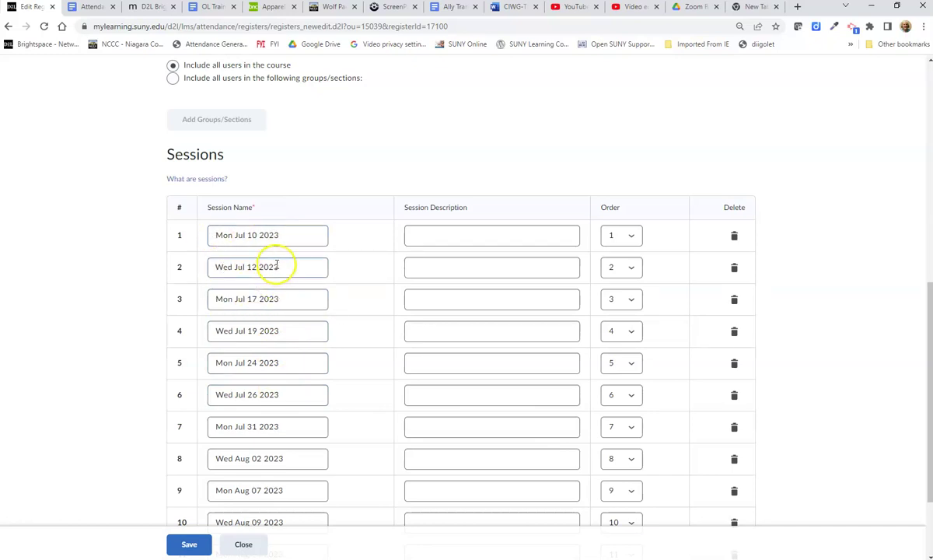
pyautogui.scroll(-2, 279, 264)
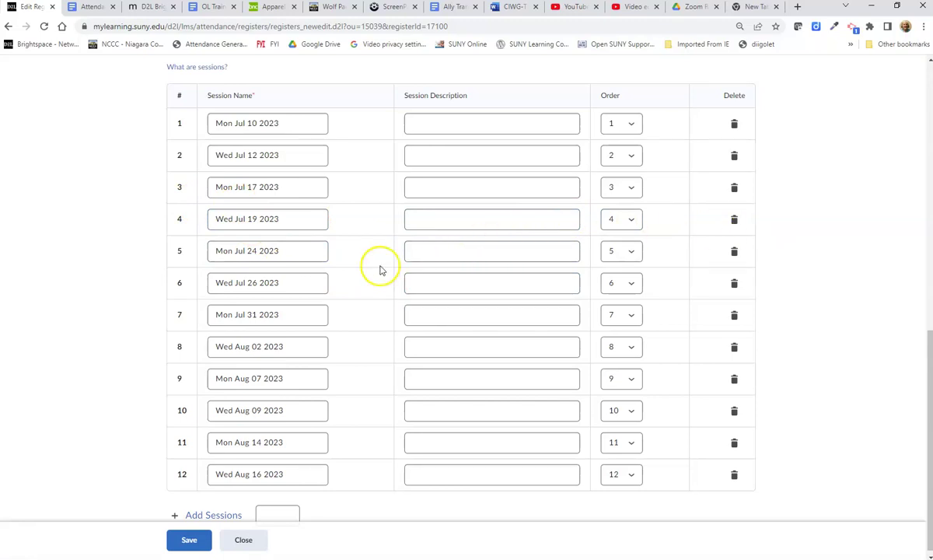
pyautogui.scroll(-1, 381, 268)
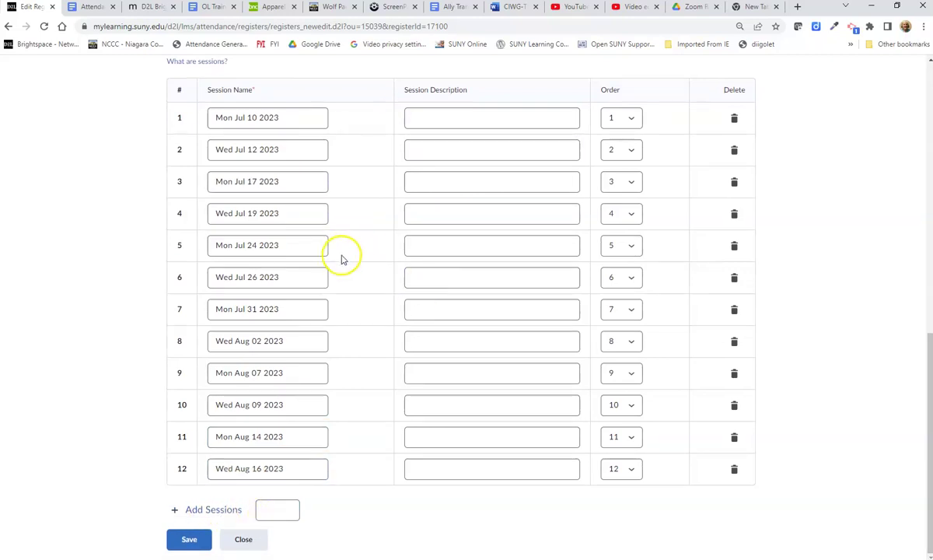
pyautogui.moveTo(309, 558)
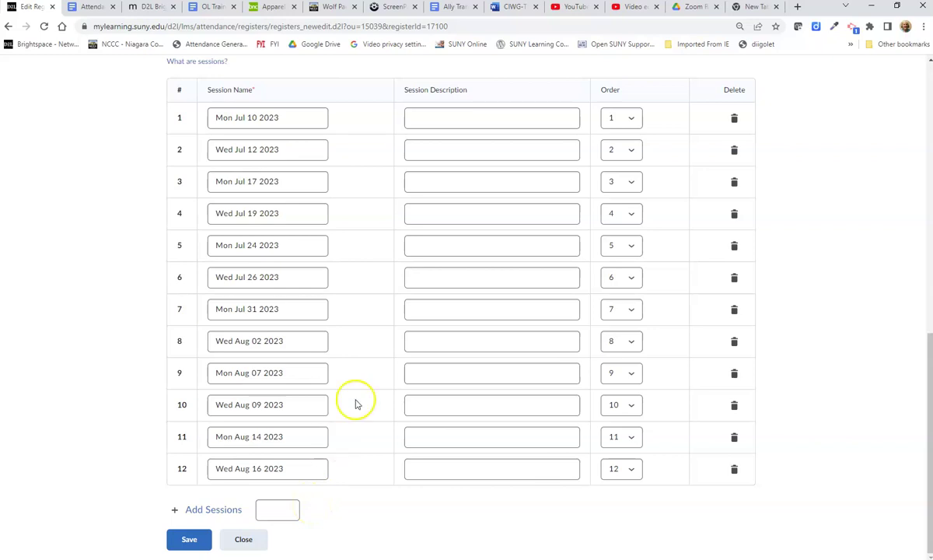
pyautogui.click(188, 542)
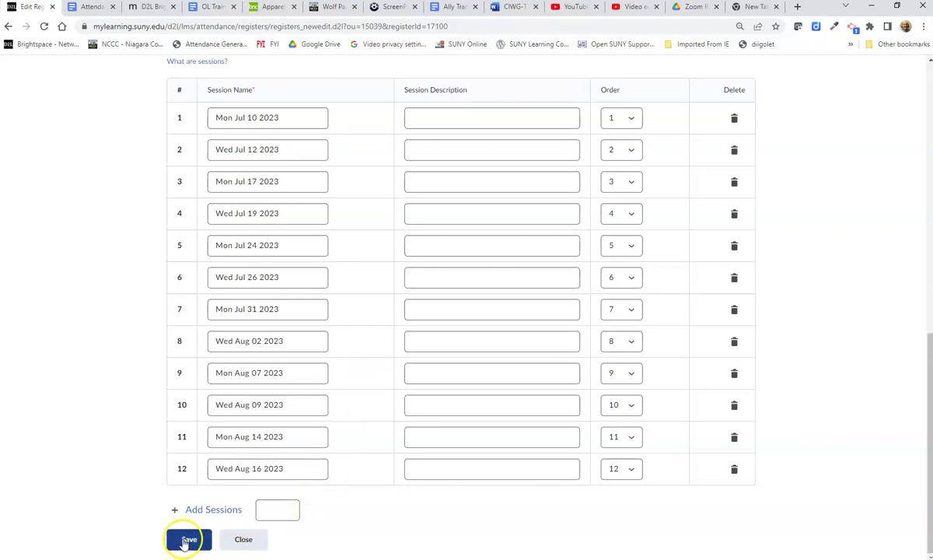
pyautogui.click(185, 543)
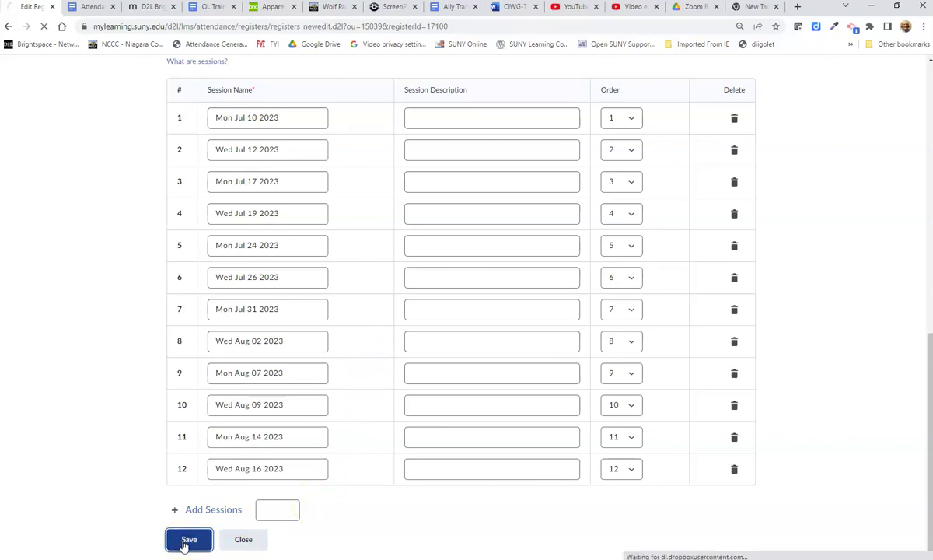
# - Go to the CIS116 presentations course's Attendance tool and open the SU23 T/Th register's attendance data
pyautogui.click(253, 548)
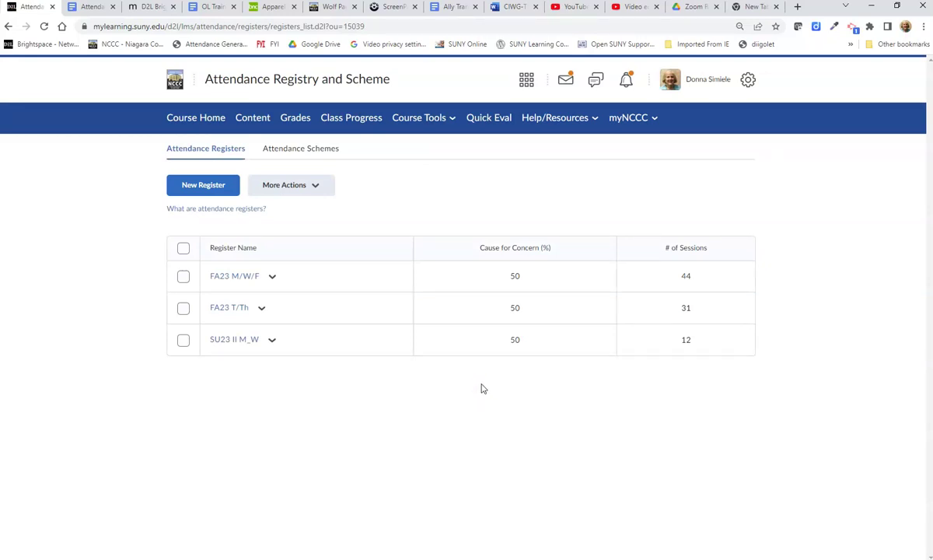
pyautogui.click(479, 376)
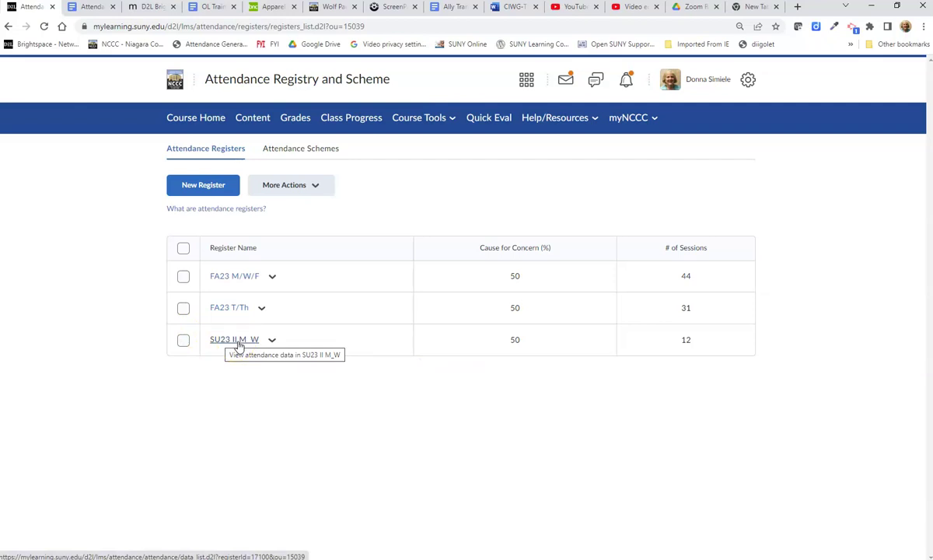
pyautogui.click(527, 81)
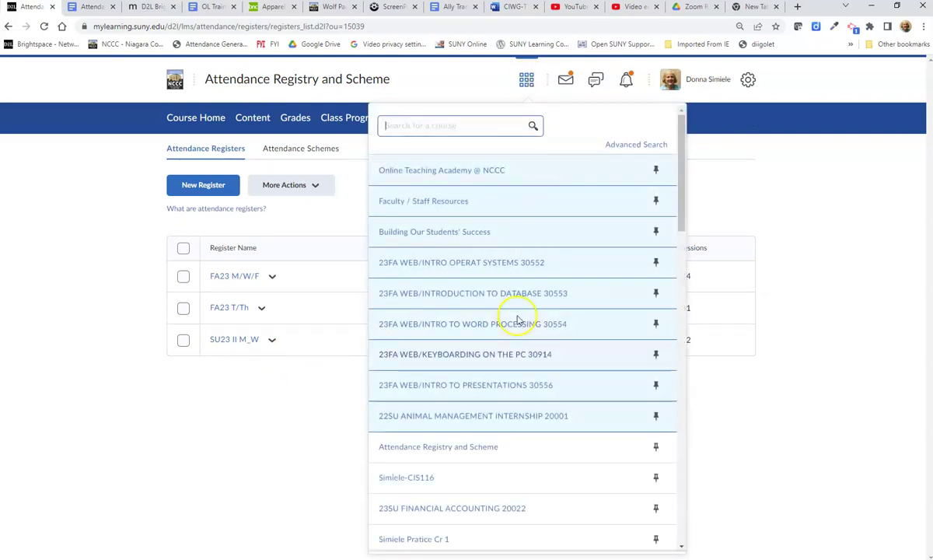
pyautogui.click(411, 479)
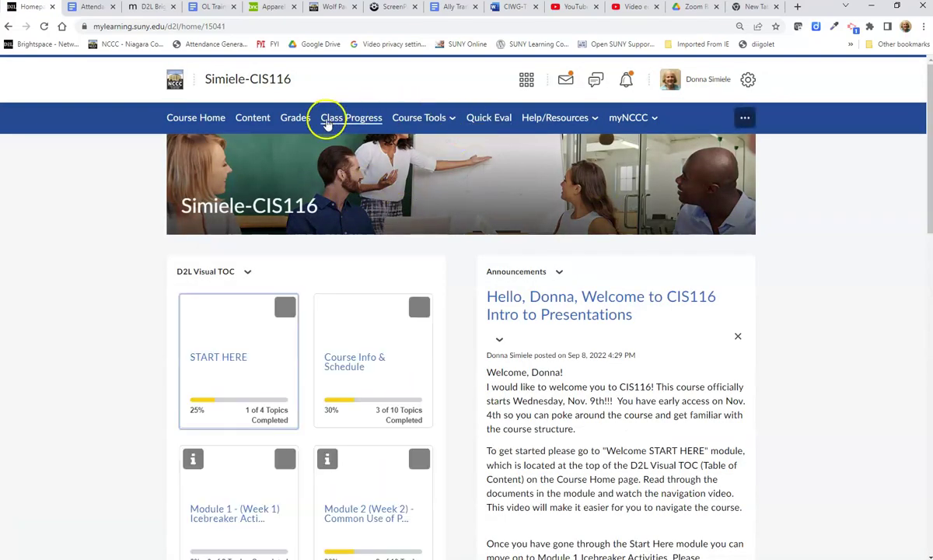
pyautogui.click(412, 119)
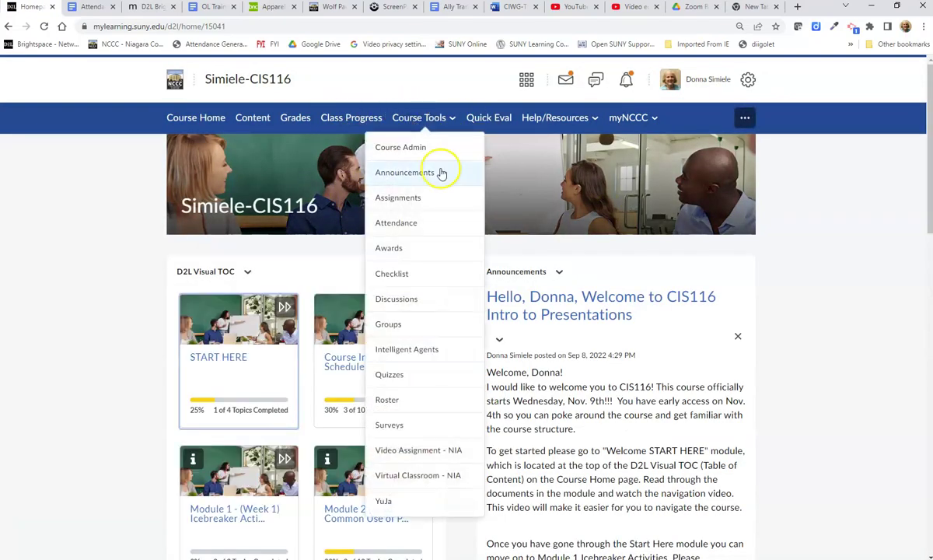
pyautogui.click(407, 222)
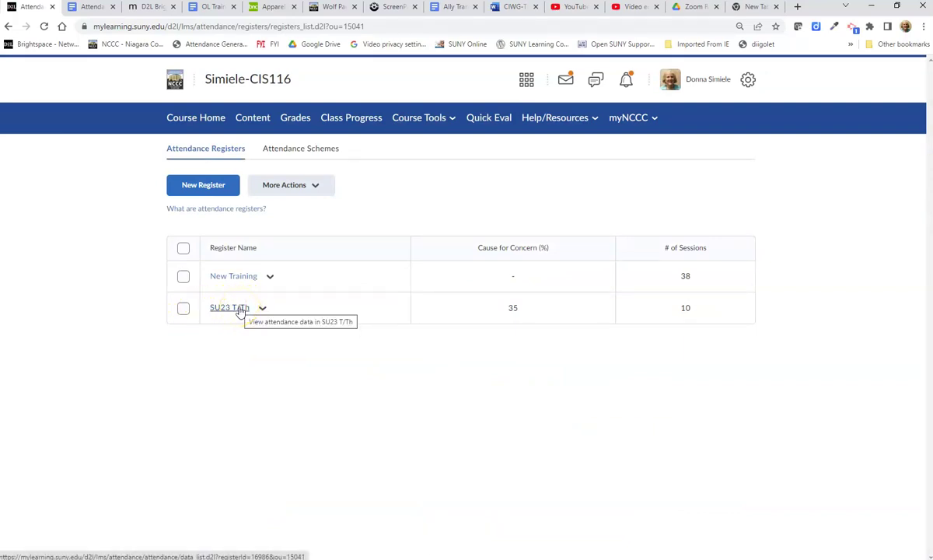
pyautogui.click(231, 308)
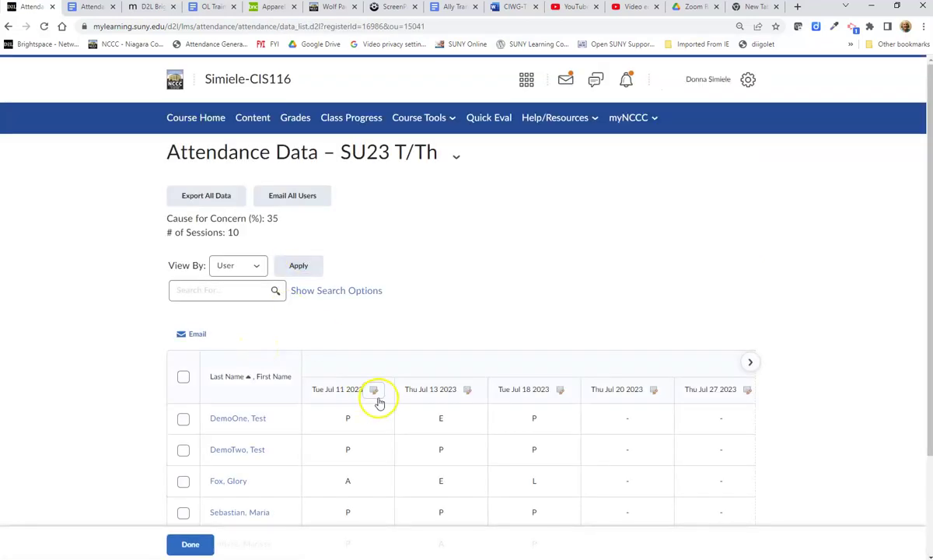
# - Scroll down to the Thu Jul 20 2023 session to edit its attendance
pyautogui.scroll(-2, 365, 388)
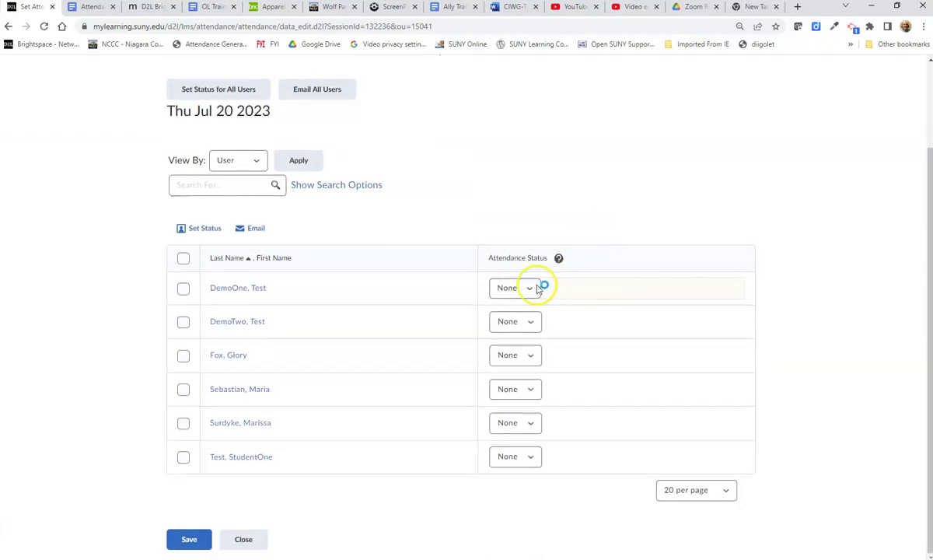
# - Set all six students to P for Thu Jul 20 2023 using select-all and Set Status
pyautogui.click(526, 289)
pyautogui.click(519, 312)
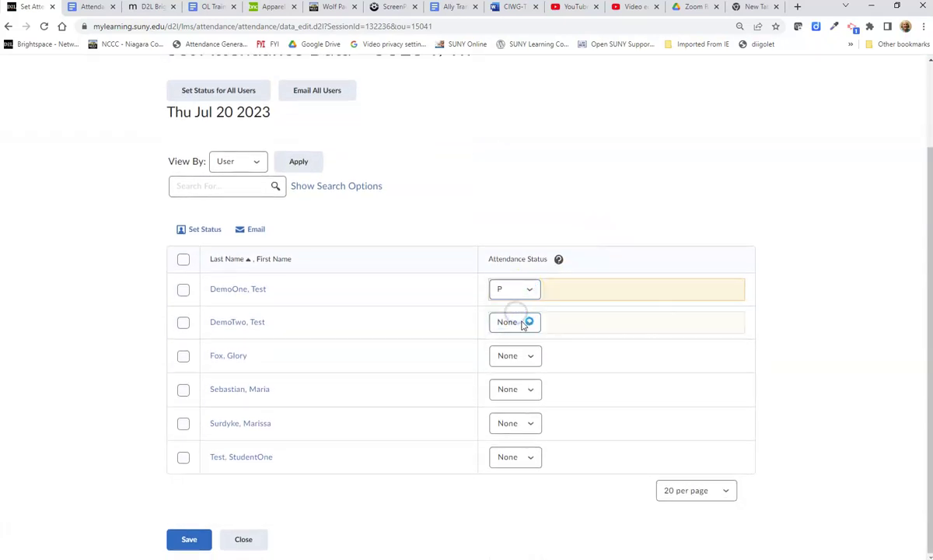
pyautogui.click(523, 325)
pyautogui.click(523, 357)
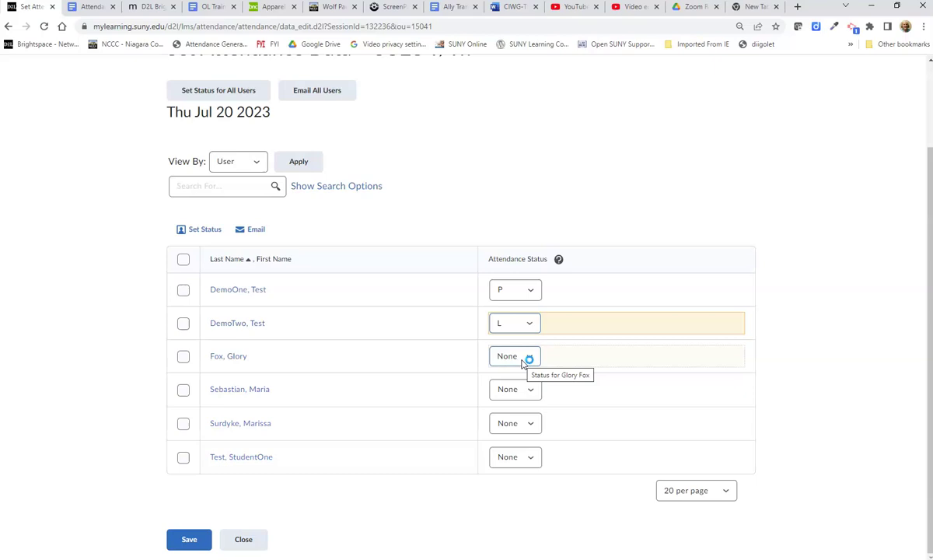
pyautogui.click(183, 259)
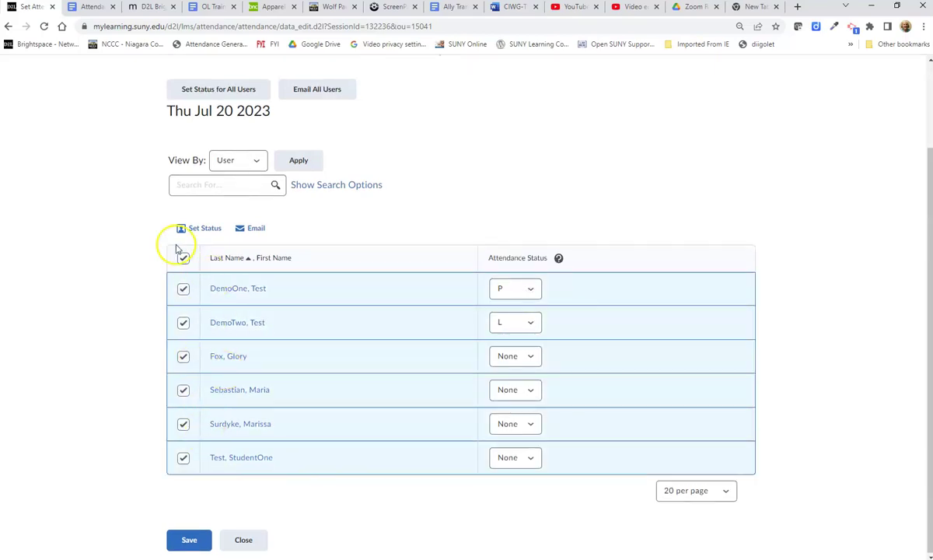
pyautogui.click(203, 230)
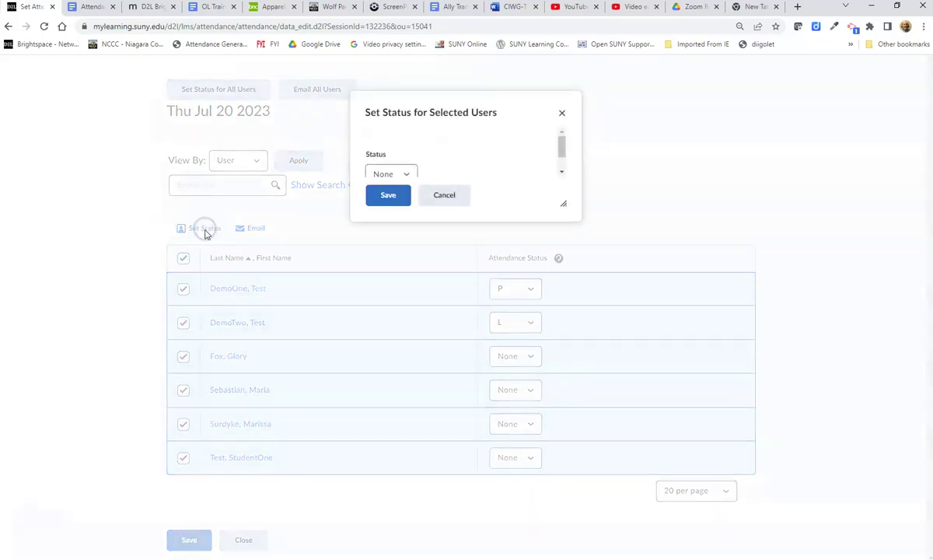
pyautogui.click(380, 170)
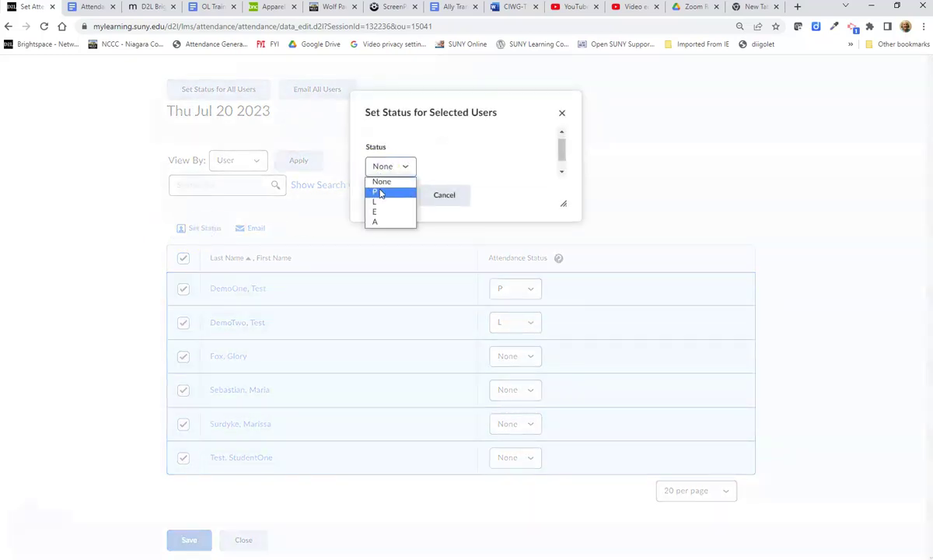
pyautogui.click(379, 192)
pyautogui.click(389, 196)
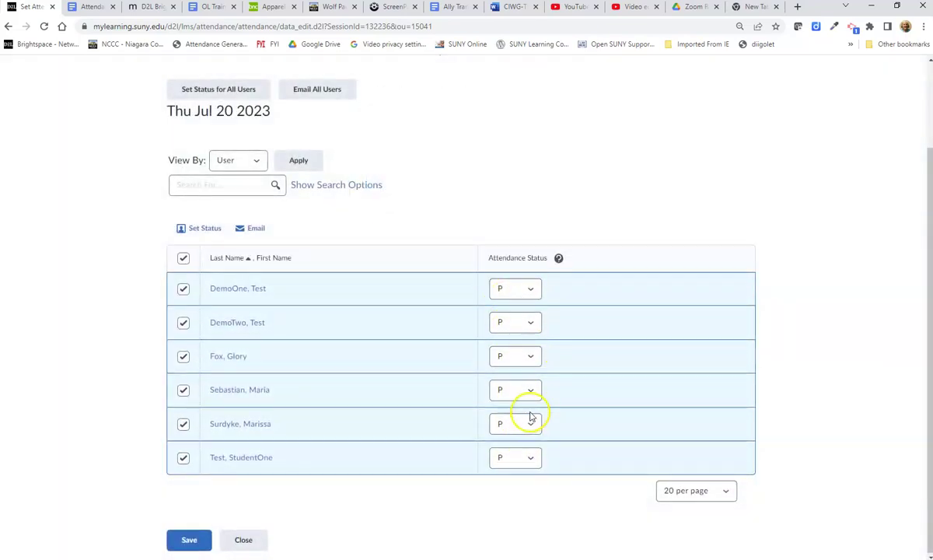
# - Change the third student to A, save the session, and close back to the attendance data
pyautogui.click(531, 355)
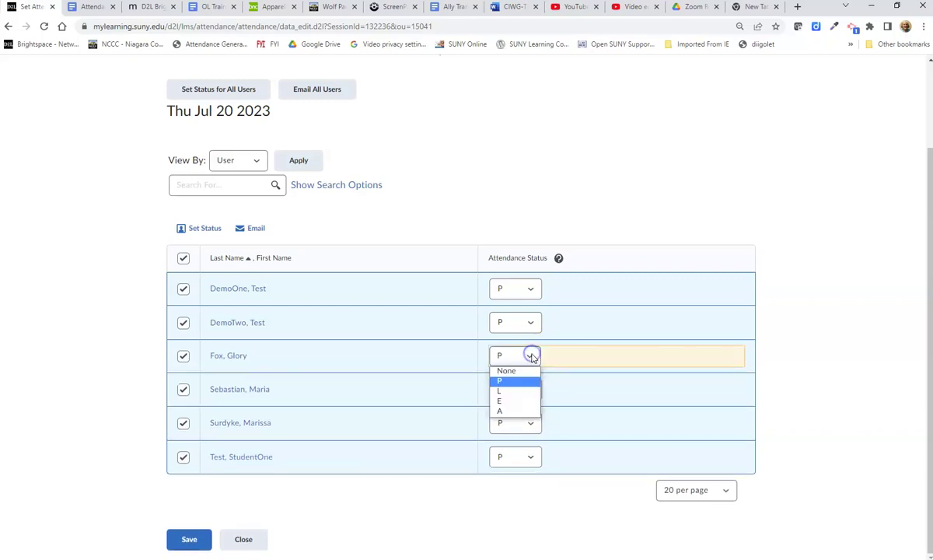
pyautogui.click(500, 412)
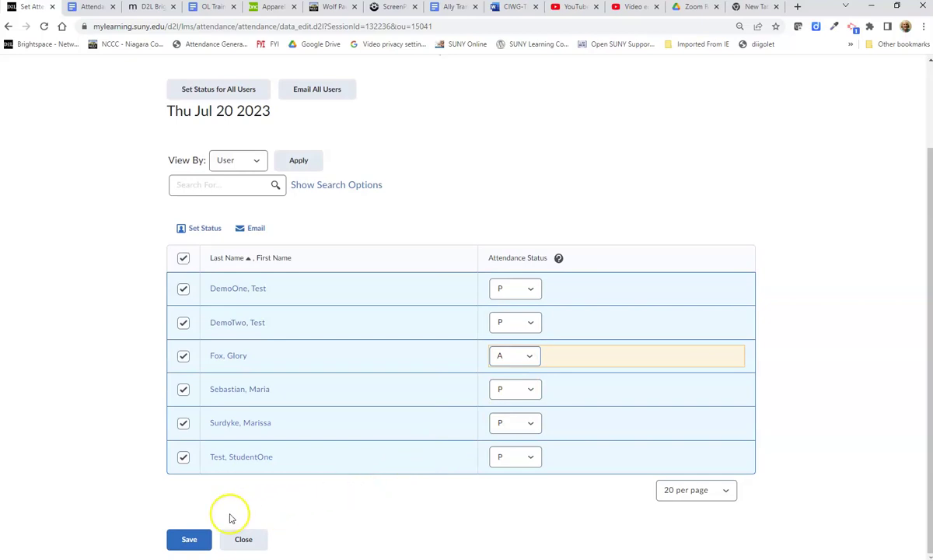
pyautogui.click(202, 540)
pyautogui.click(201, 540)
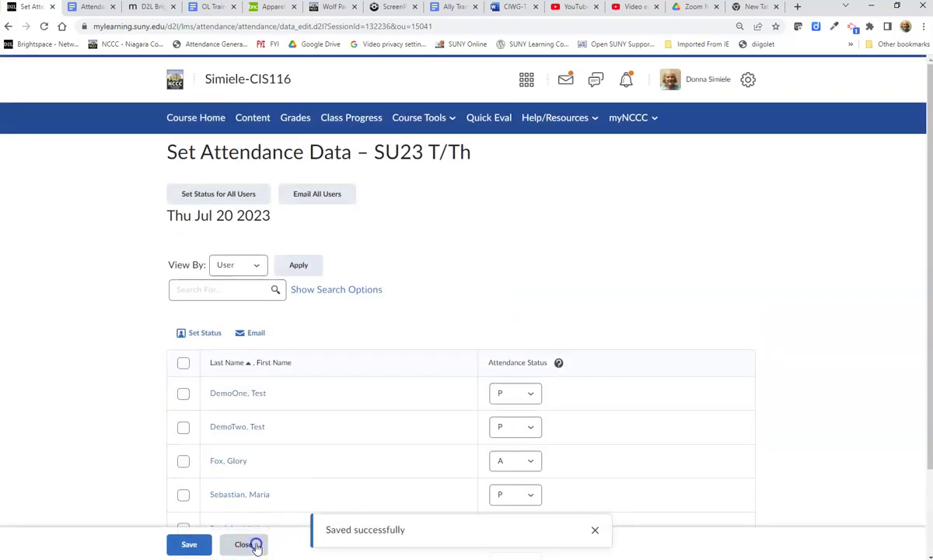
pyautogui.click(255, 545)
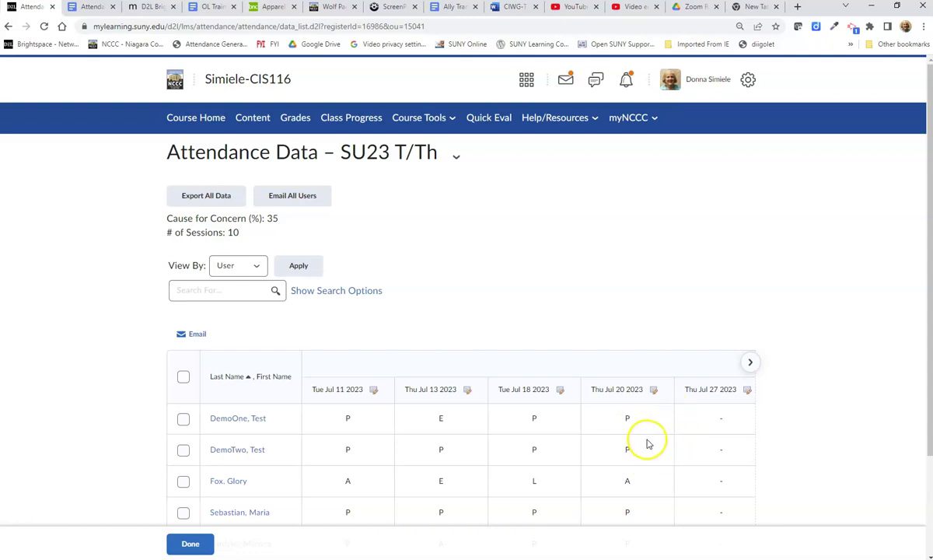
pyautogui.scroll(-3, 645, 318)
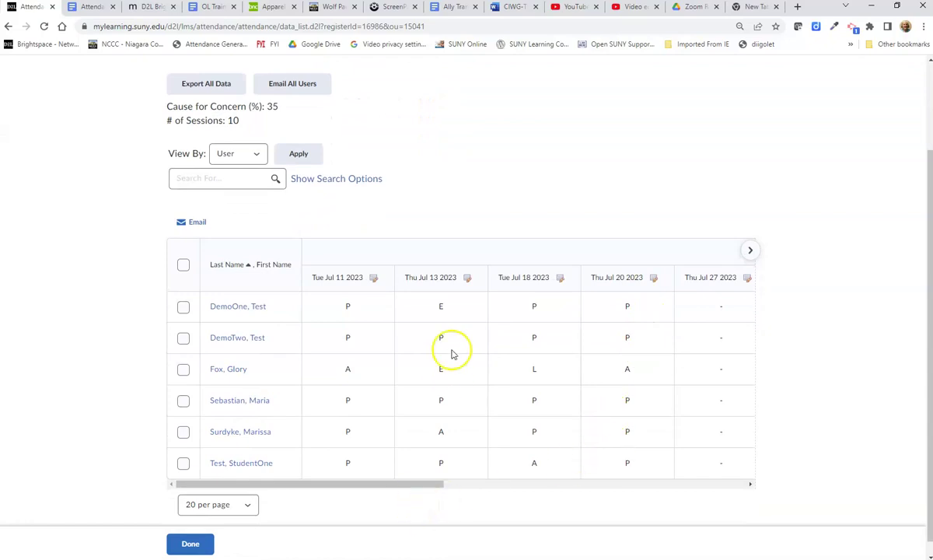
# - Change the fifth student's Thu Jul 13 2023 status to L, save it, and close
pyautogui.click(467, 277)
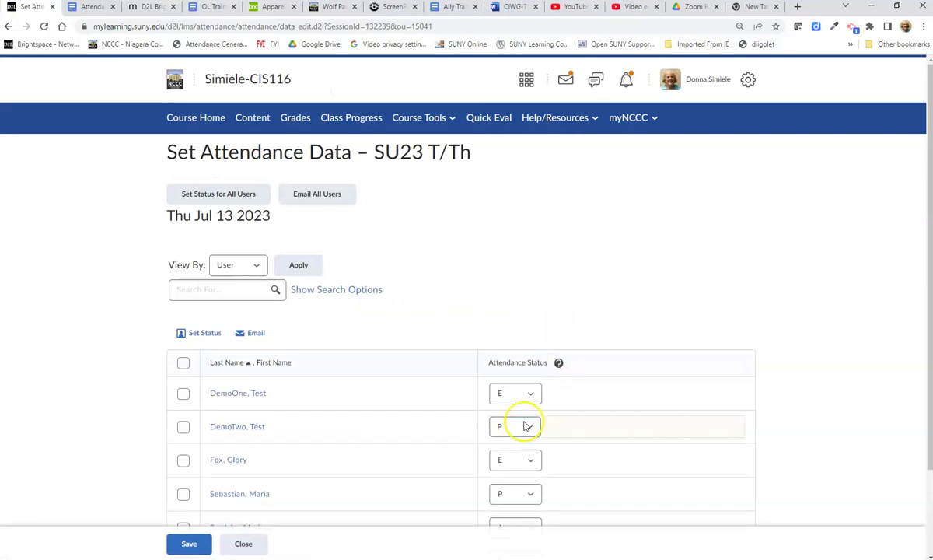
pyautogui.scroll(-2, 517, 466)
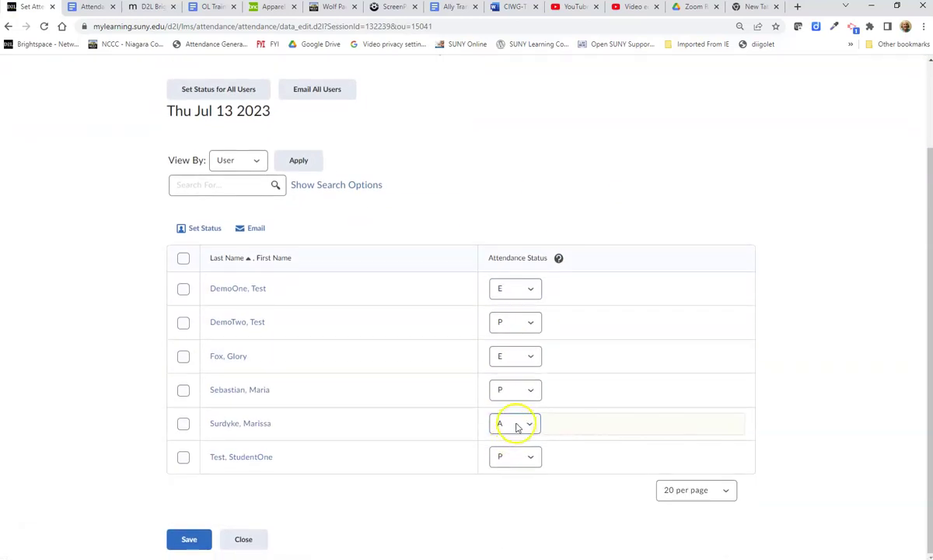
pyautogui.click(529, 425)
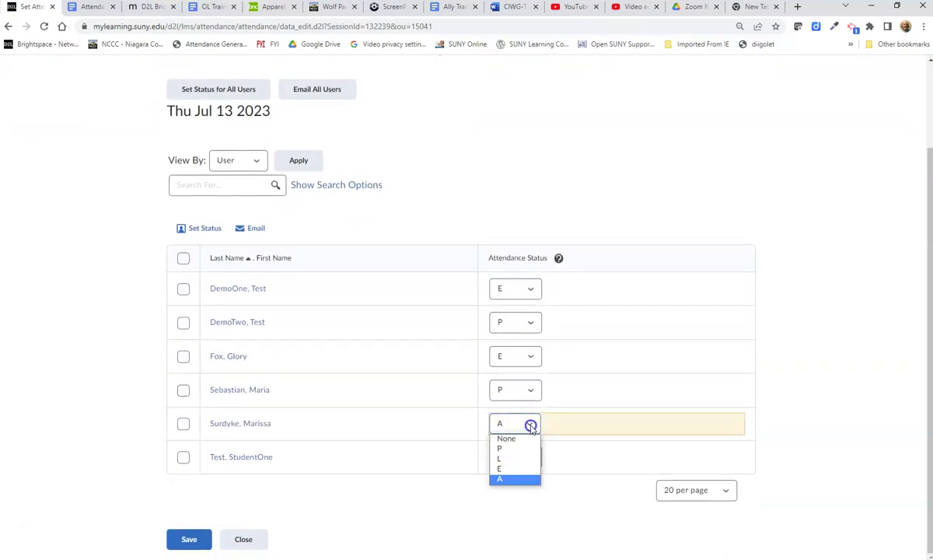
pyautogui.click(512, 465)
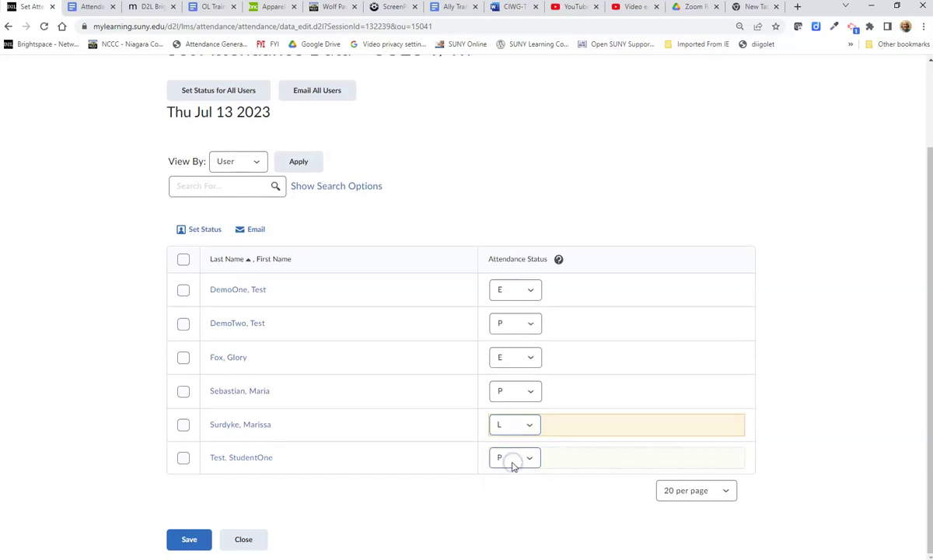
pyautogui.click(189, 539)
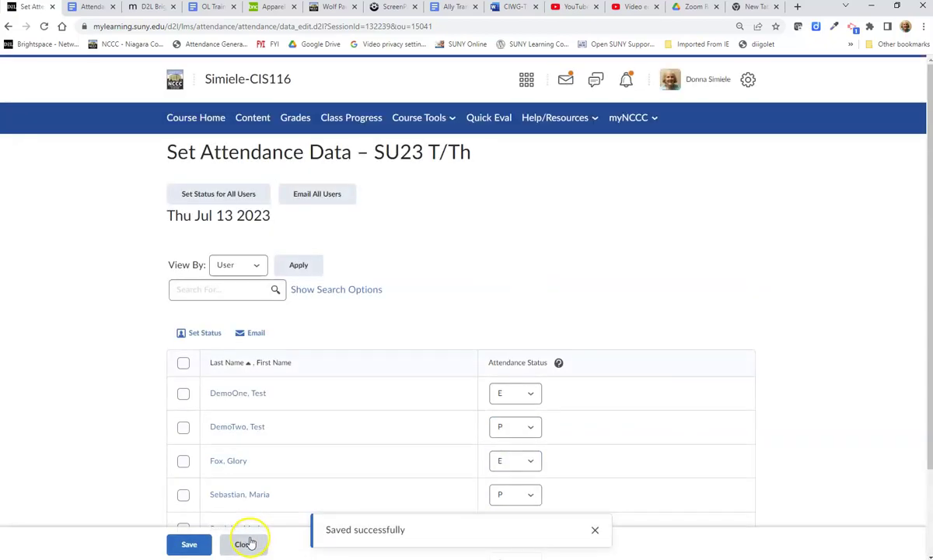
pyautogui.click(245, 541)
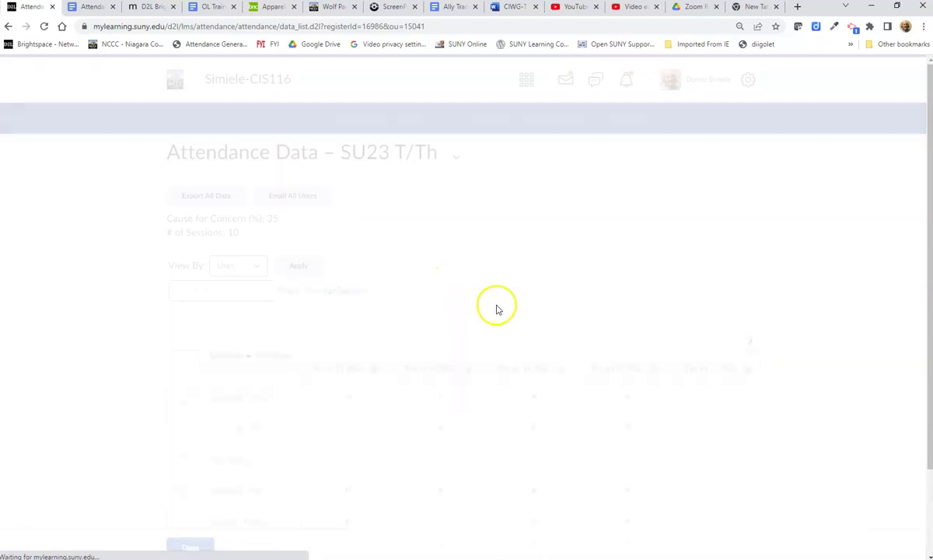
pyautogui.scroll(-3, 498, 309)
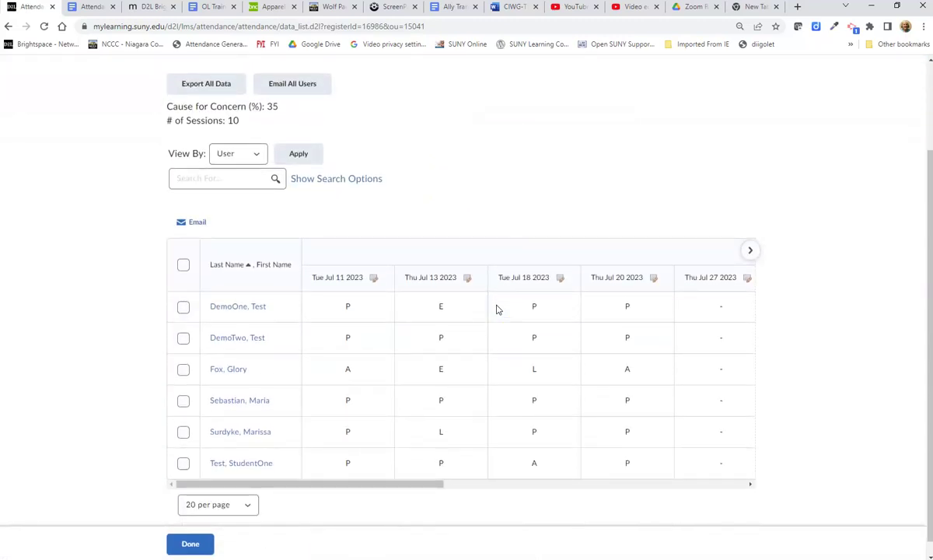
pyautogui.scroll(3, 497, 309)
pyautogui.scroll(-3, 498, 309)
# - Leave the attendance data and open the SU23 T/Th register's settings for editing
pyautogui.click(196, 544)
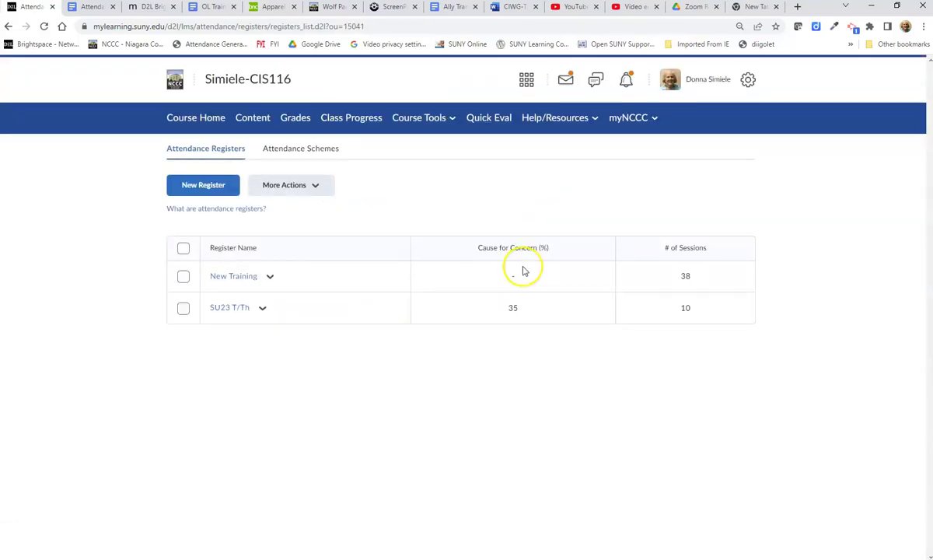
pyautogui.click(263, 309)
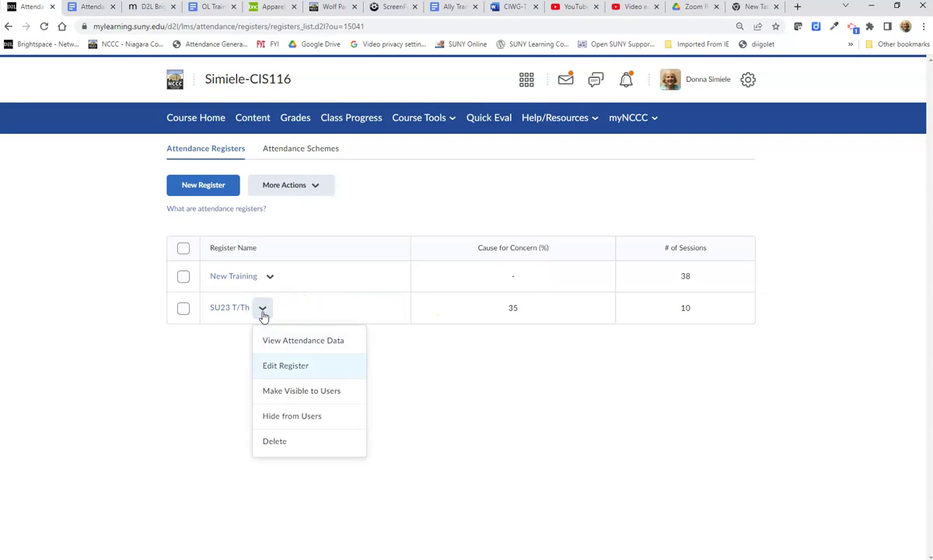
pyautogui.click(288, 365)
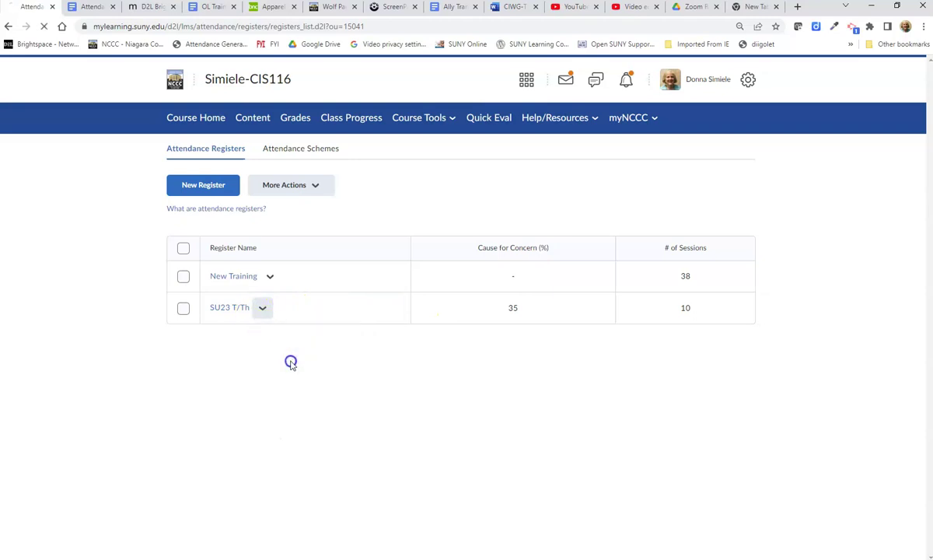
pyautogui.scroll(-5, 311, 353)
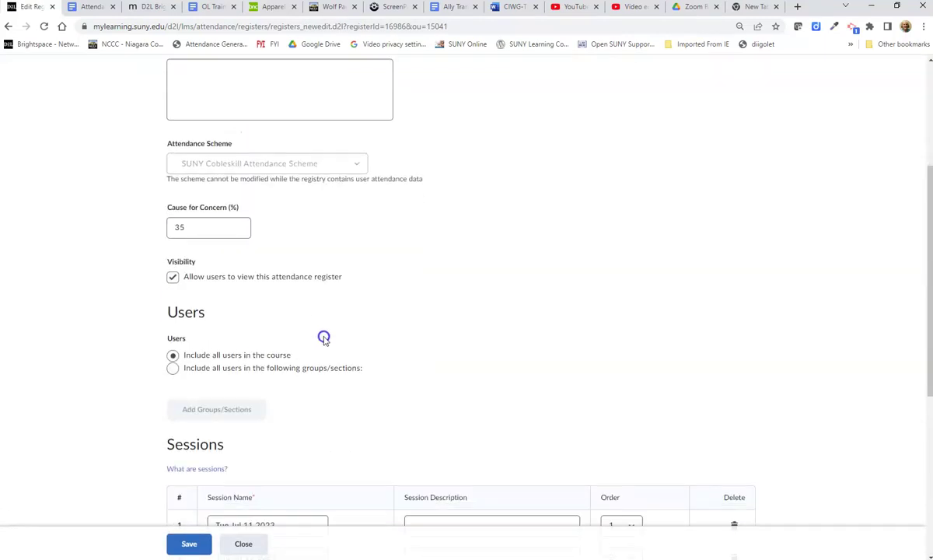
pyautogui.scroll(-2, 329, 340)
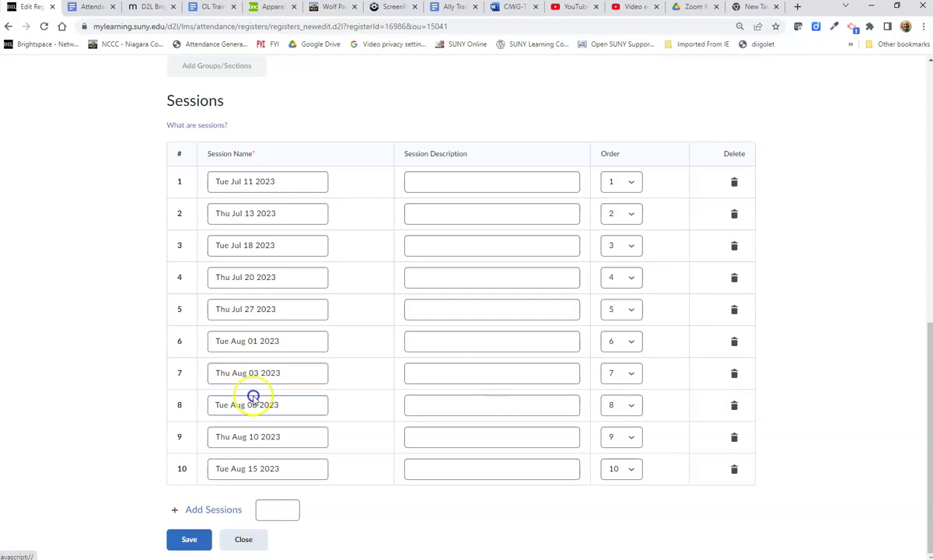
# - Delete the Tue Aug 08 2023 session and save the register with nine sessions
pyautogui.click(734, 406)
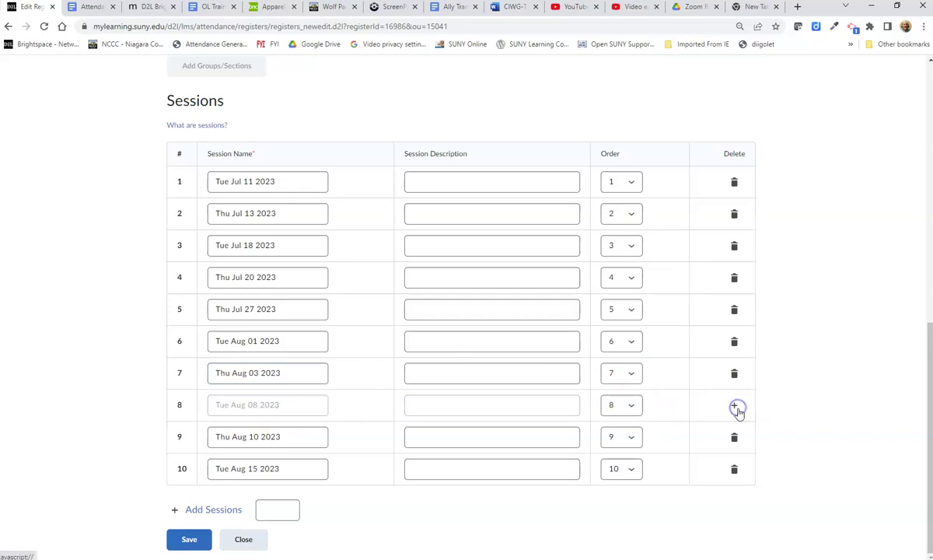
pyautogui.click(186, 539)
pyautogui.click(387, 216)
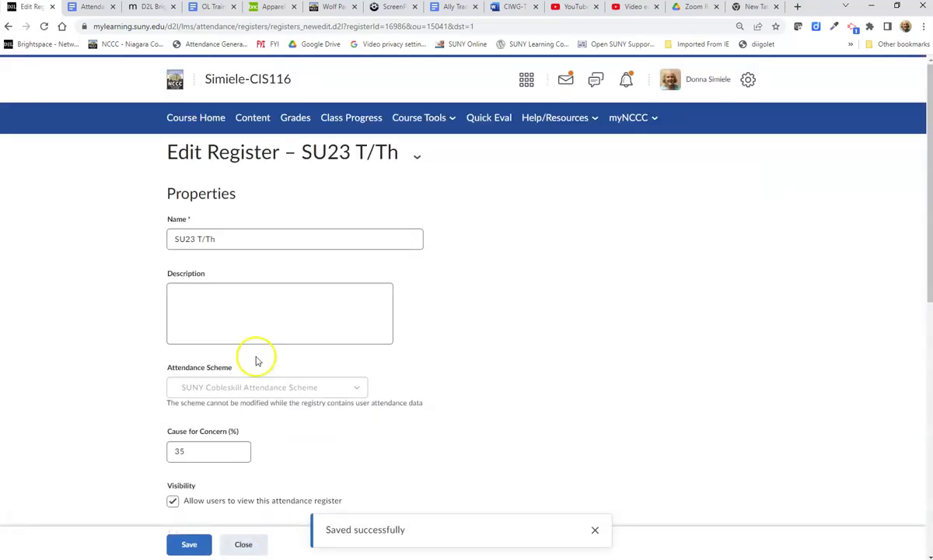
pyautogui.scroll(-6, 257, 360)
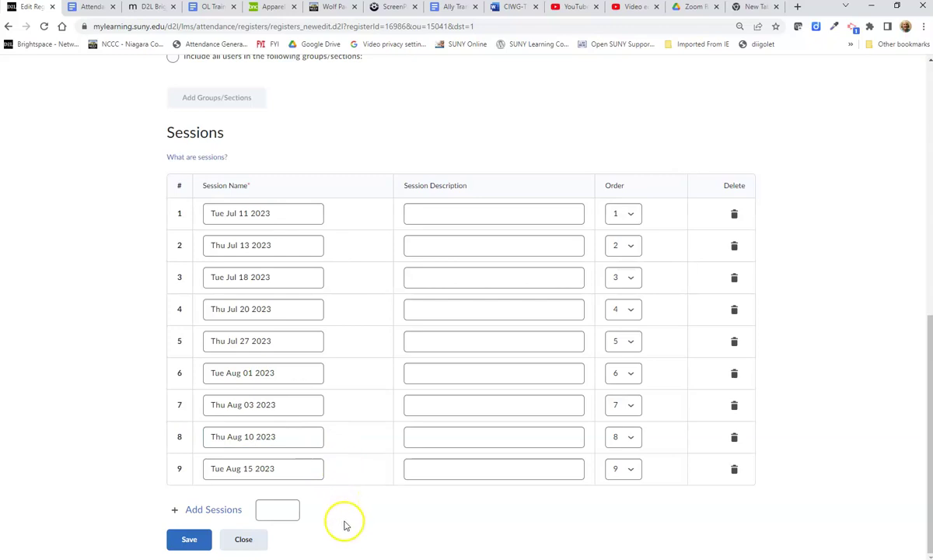
# - Reopen the SU23 T/Th attendance data and scroll across to the Totals and % Attendance columns
pyautogui.click(245, 542)
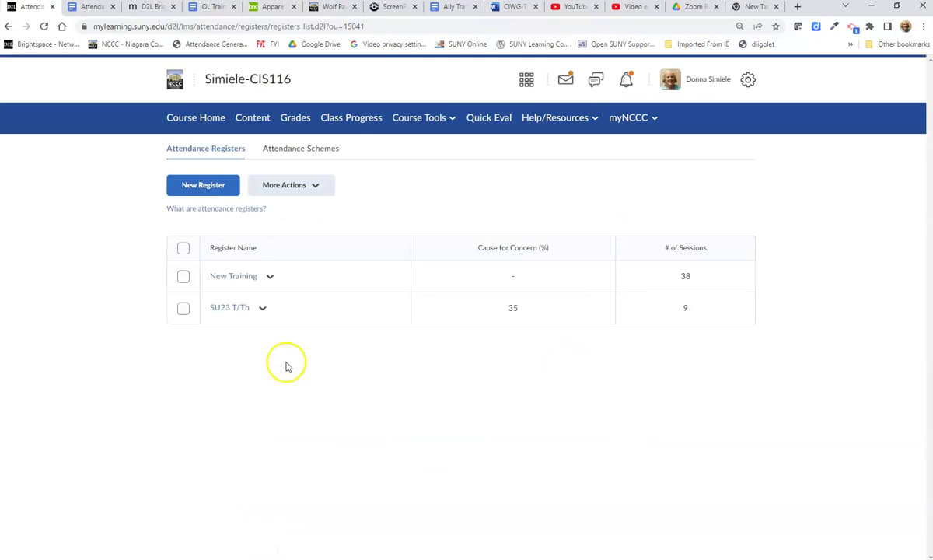
pyautogui.click(219, 307)
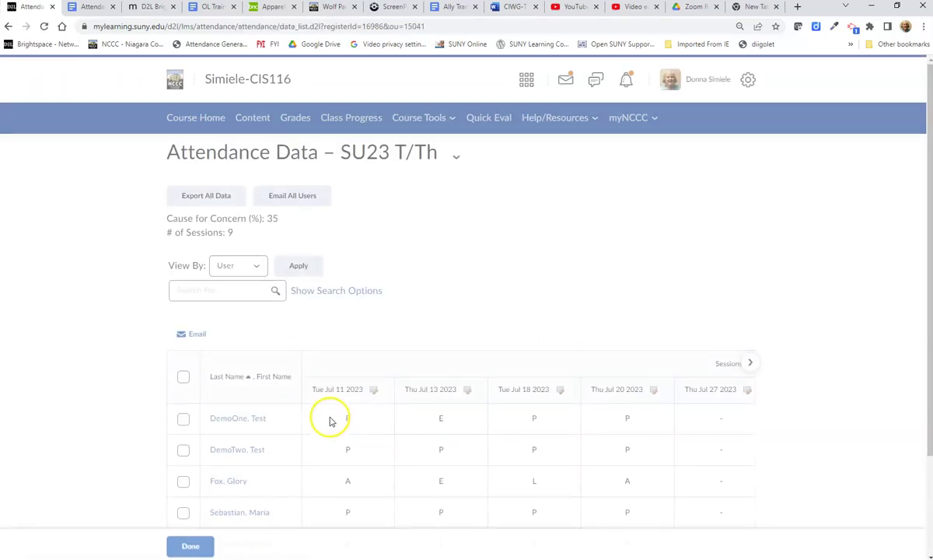
pyautogui.scroll(-3, 500, 443)
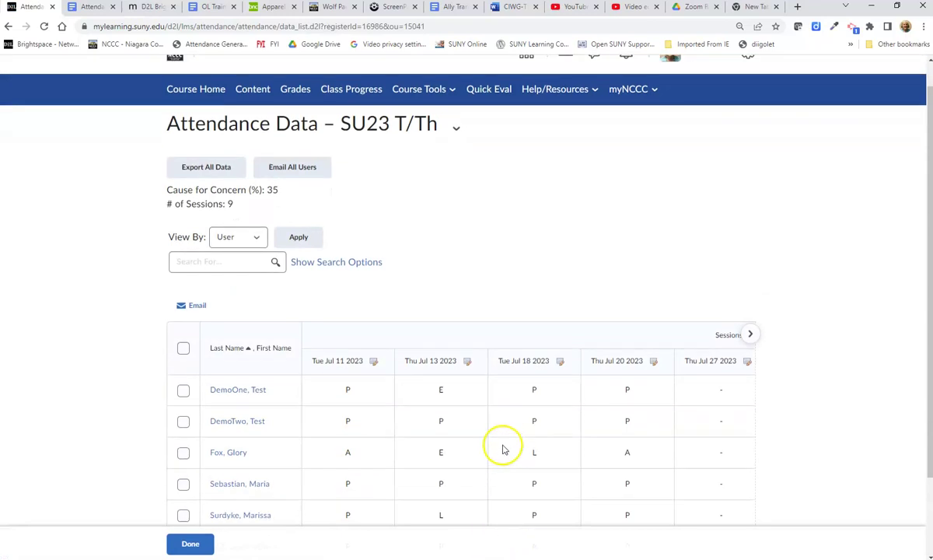
pyautogui.moveTo(437, 483); pyautogui.dragTo(794, 509)
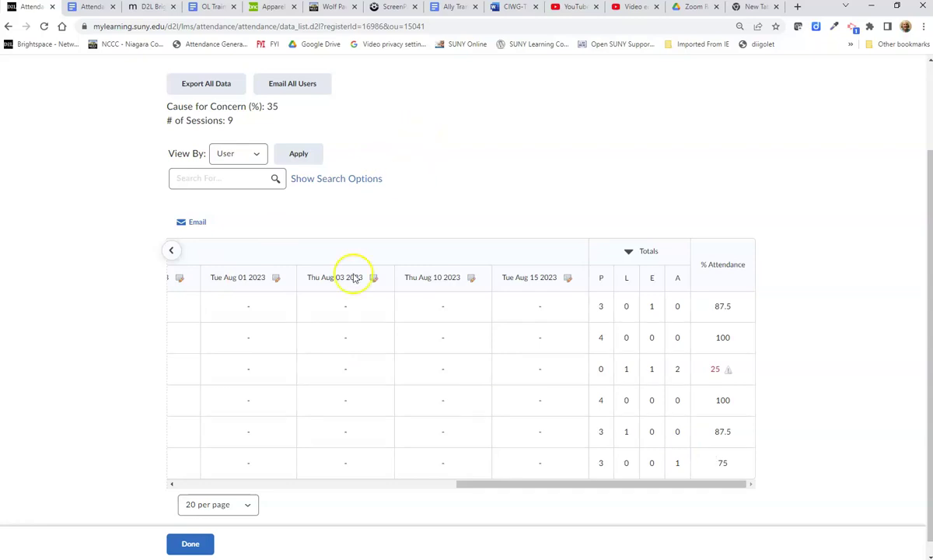
pyautogui.moveTo(551, 483); pyautogui.dragTo(255, 464)
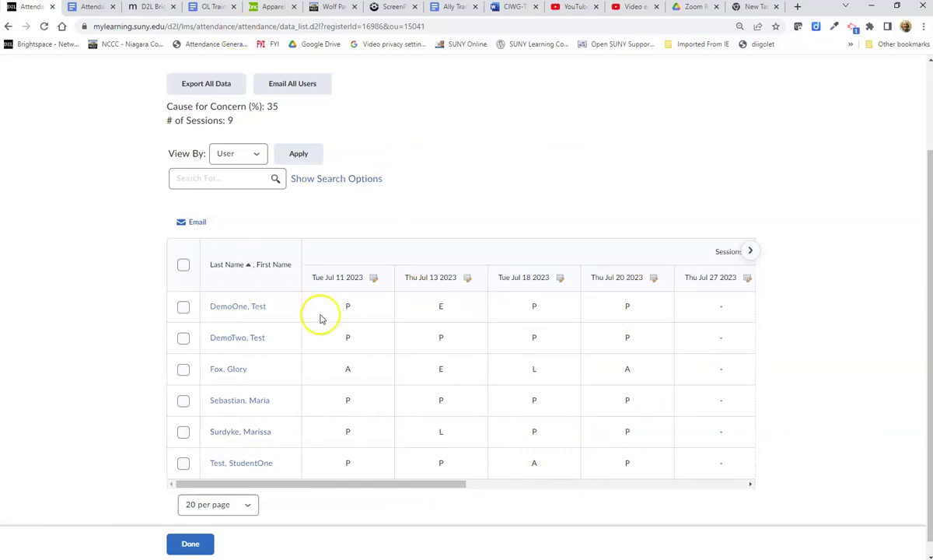
# - Export all SU23 T/Th attendance data as a CSV and open the download in Excel
pyautogui.click(199, 86)
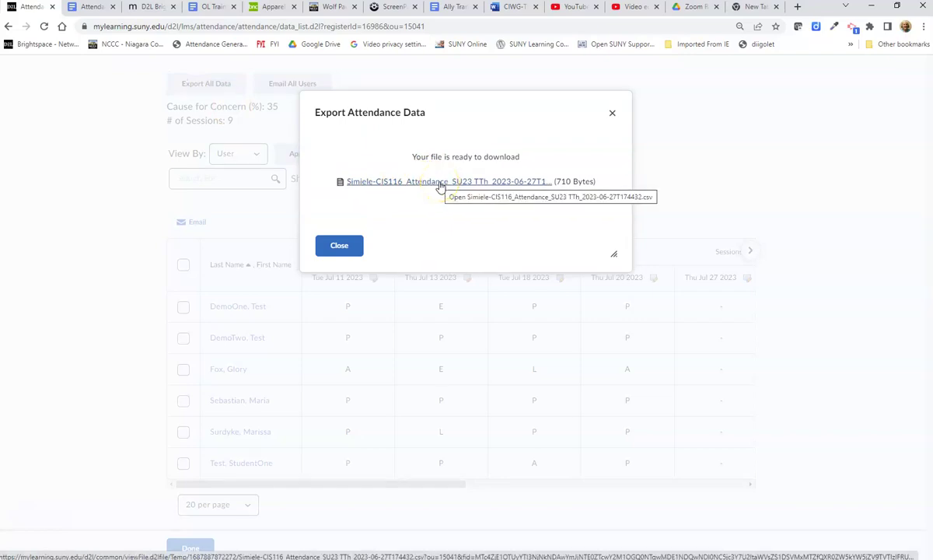
pyautogui.click(439, 185)
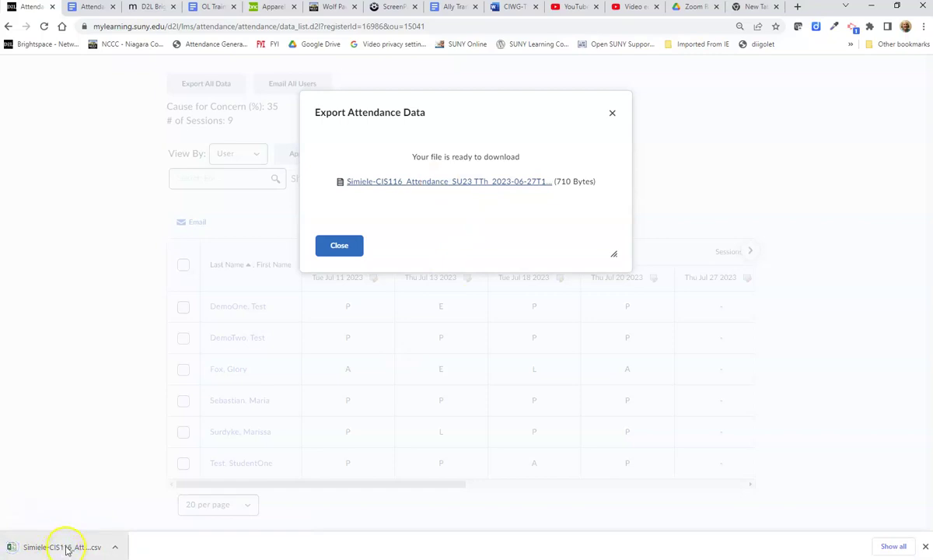
pyautogui.click(67, 548)
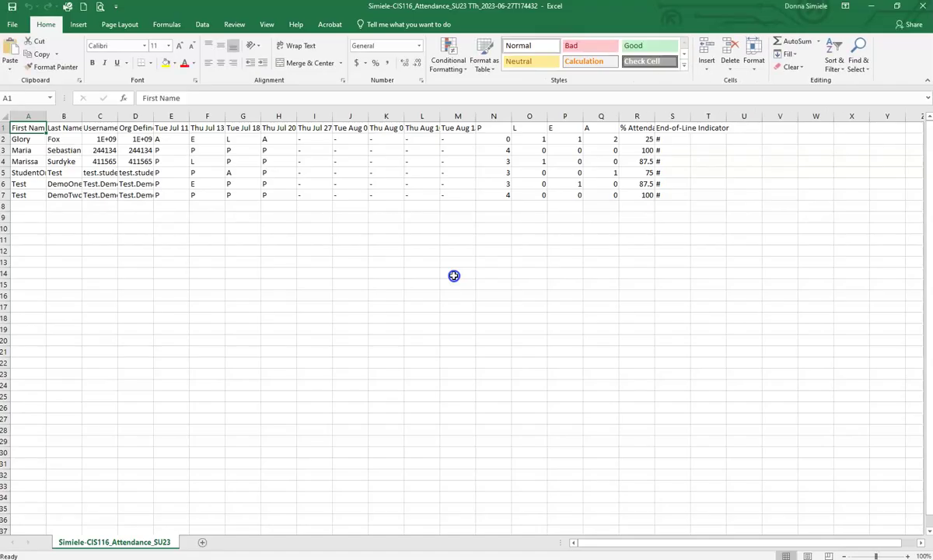
# - AutoFit columns A through F to their names, IDs and session date headings
pyautogui.doubleClick(48, 115)
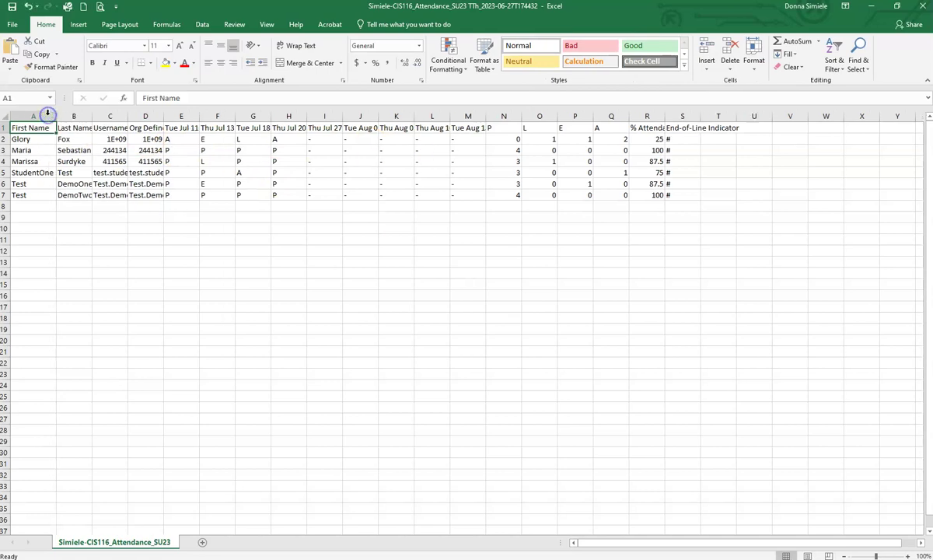
pyautogui.doubleClick(93, 115)
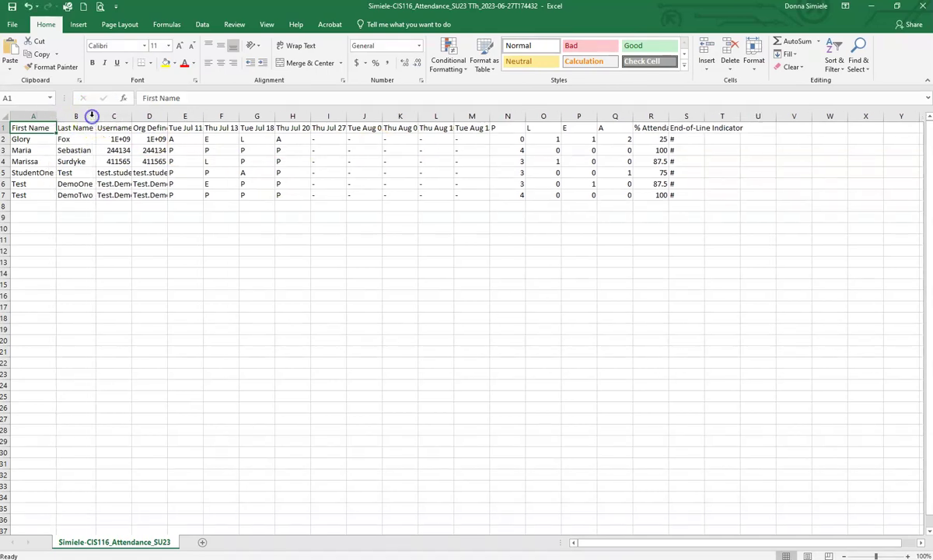
pyautogui.doubleClick(132, 115)
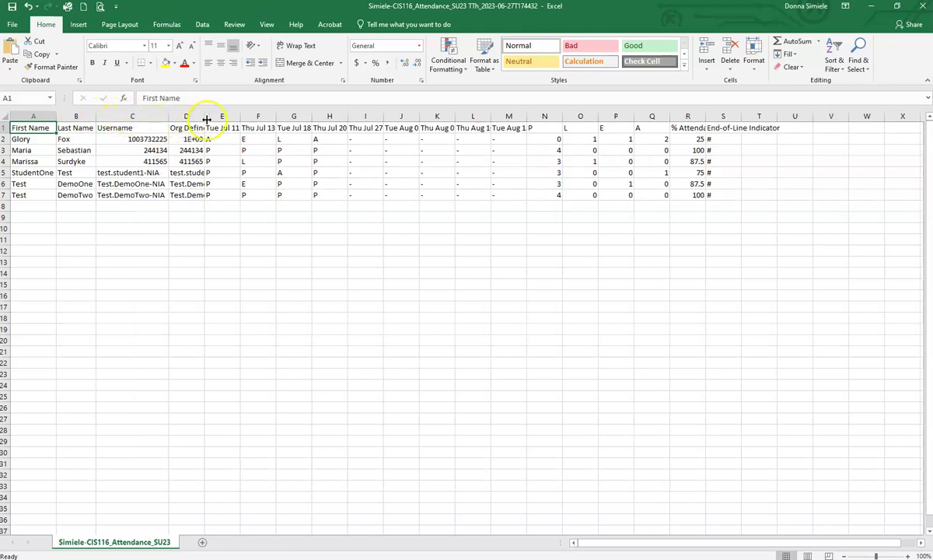
pyautogui.doubleClick(205, 116)
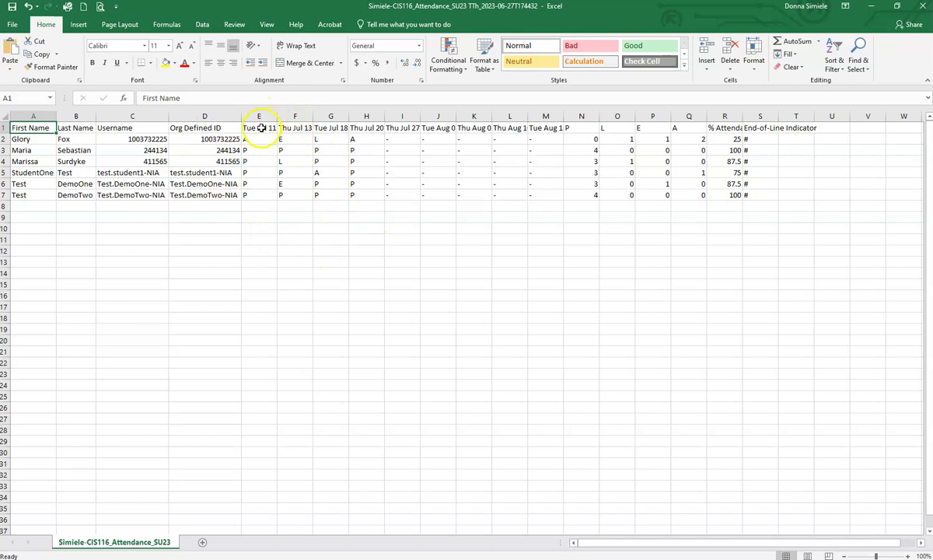
pyautogui.doubleClick(277, 116)
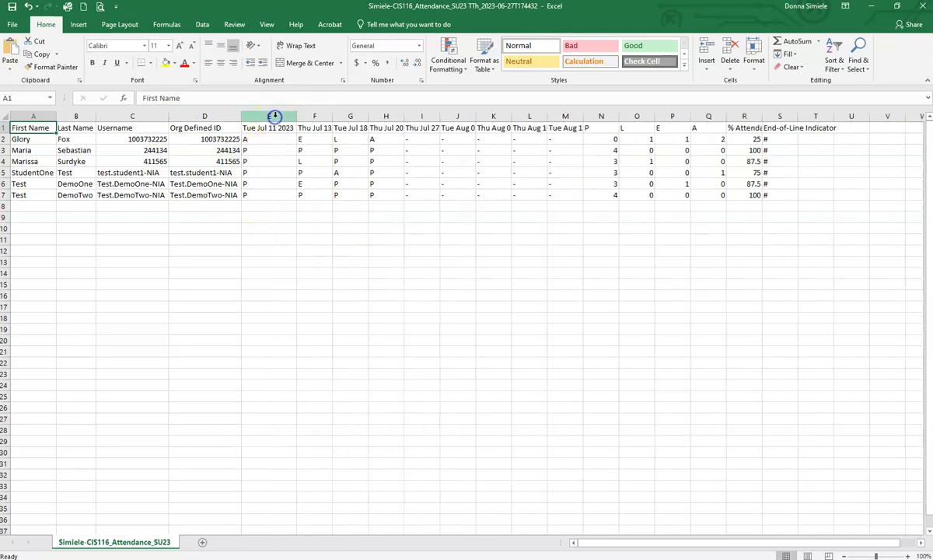
pyautogui.doubleClick(332, 117)
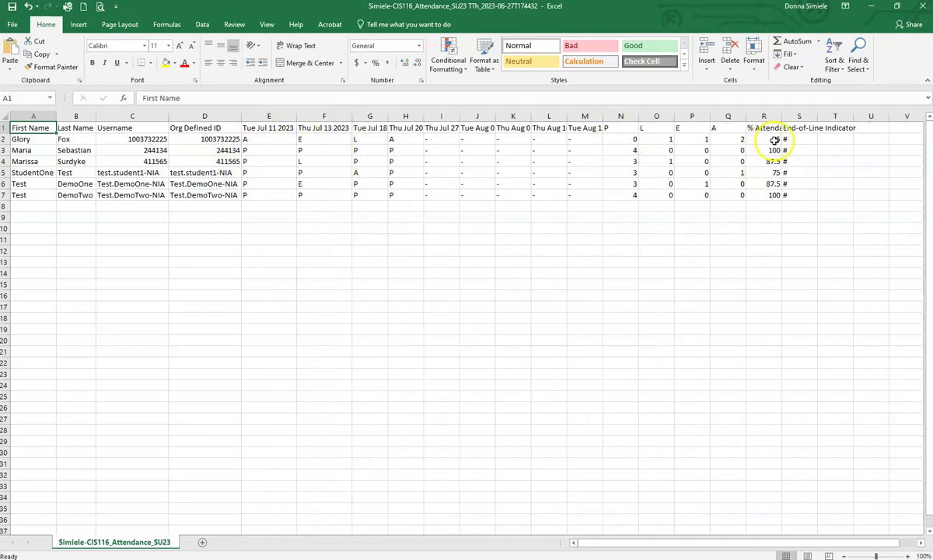
pyautogui.click(799, 139)
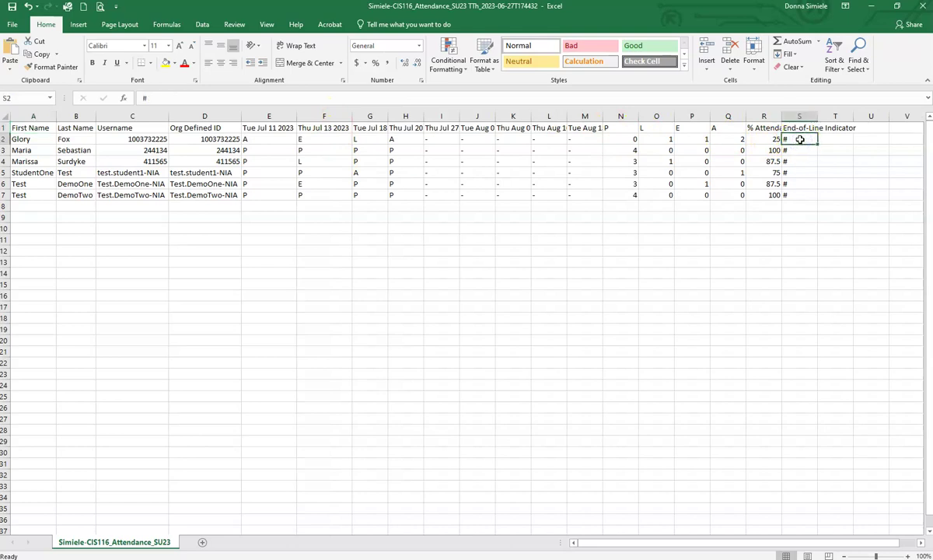
pyautogui.click(802, 171)
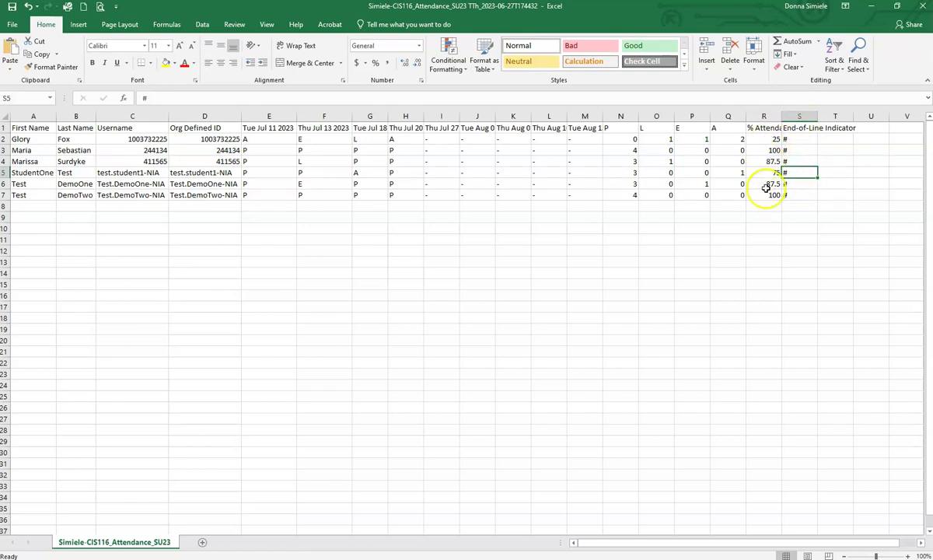
# - Bold the % Attendance column, minimize Excel, and close the Brightspace export dialog
pyautogui.click(763, 116)
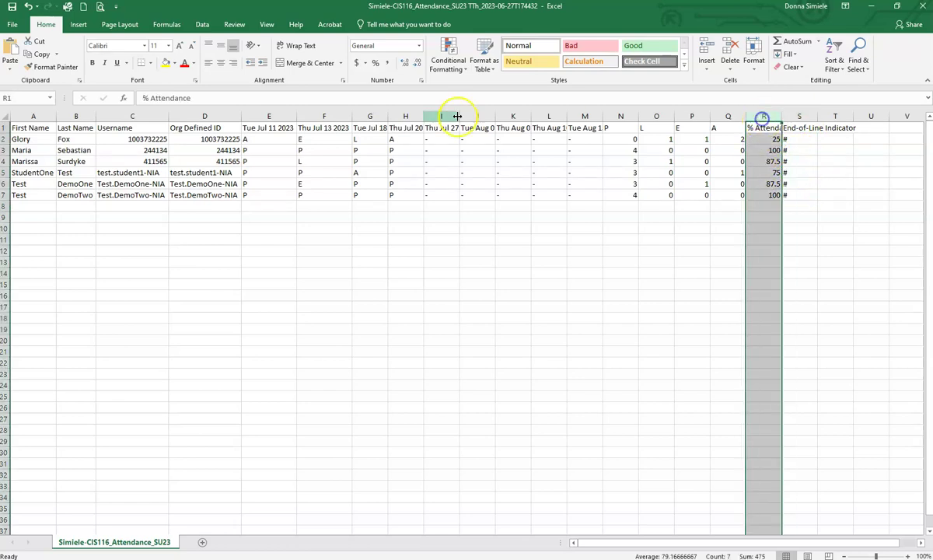
pyautogui.click(91, 65)
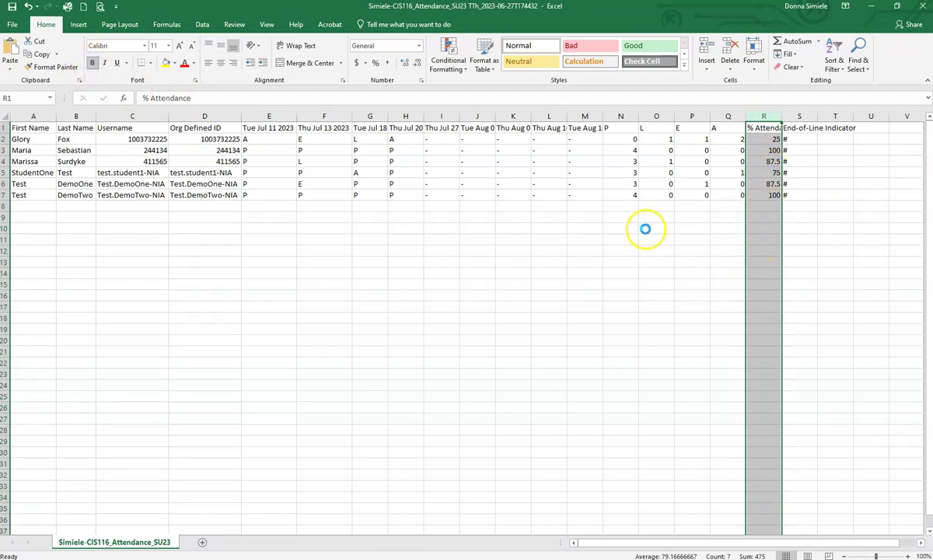
pyautogui.click(391, 247)
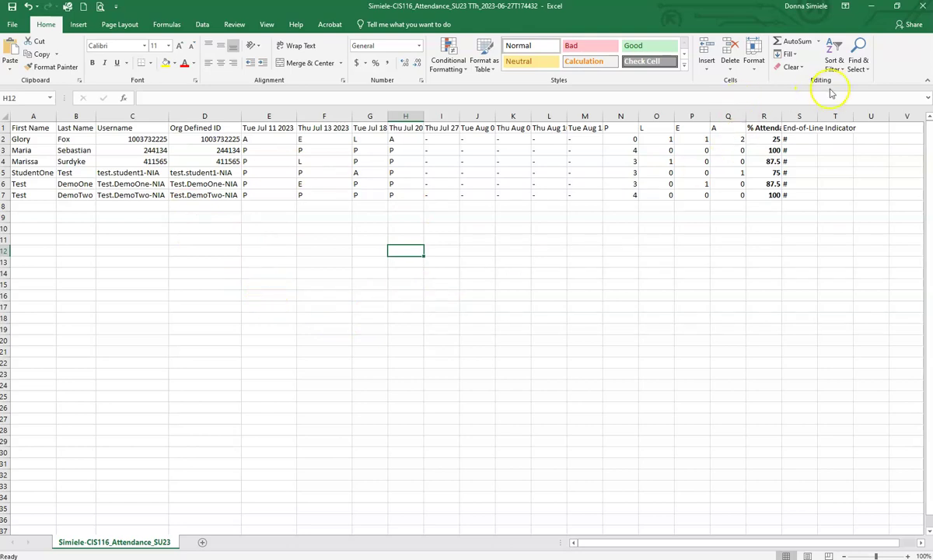
pyautogui.click(871, 9)
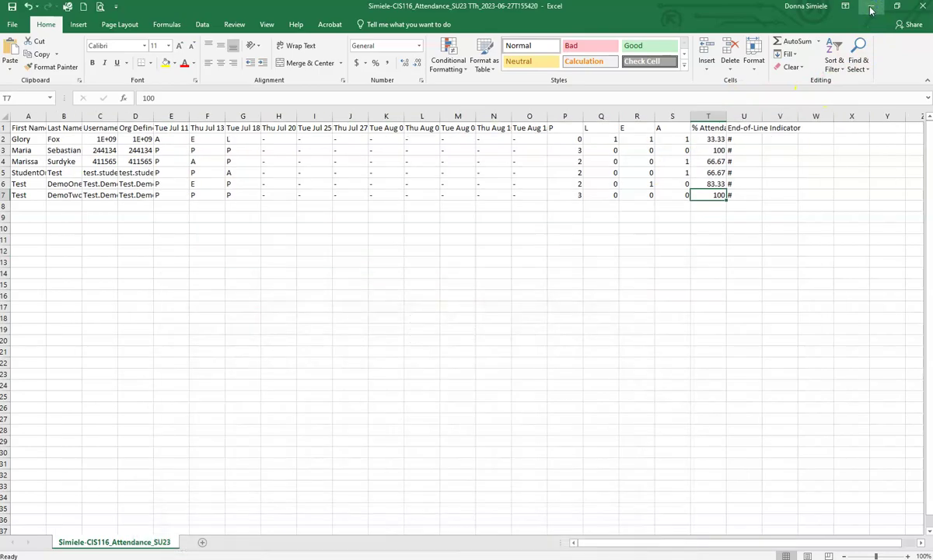
pyautogui.click(871, 9)
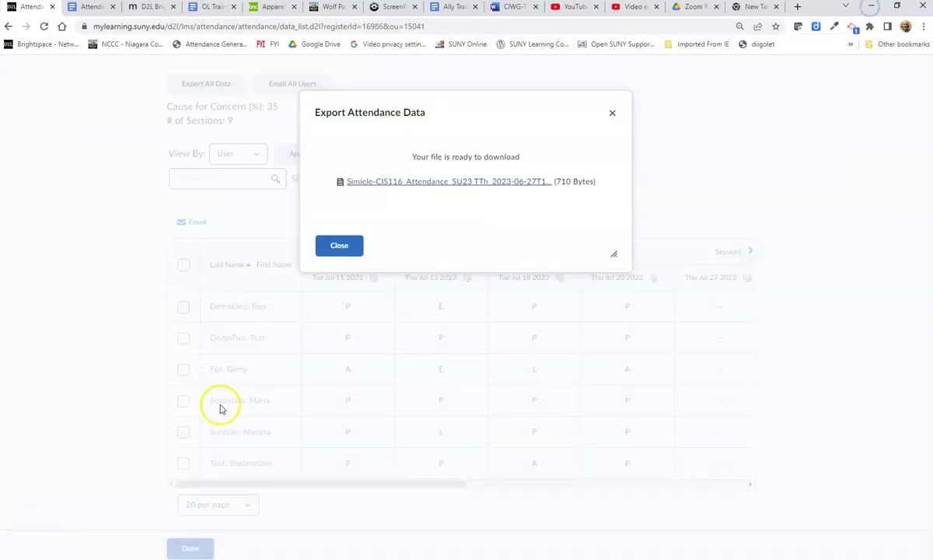
pyautogui.click(354, 246)
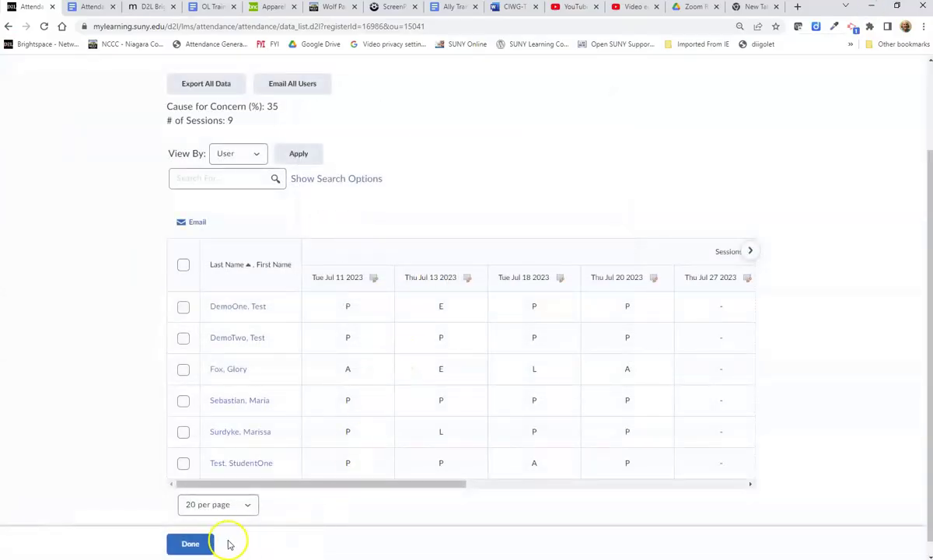